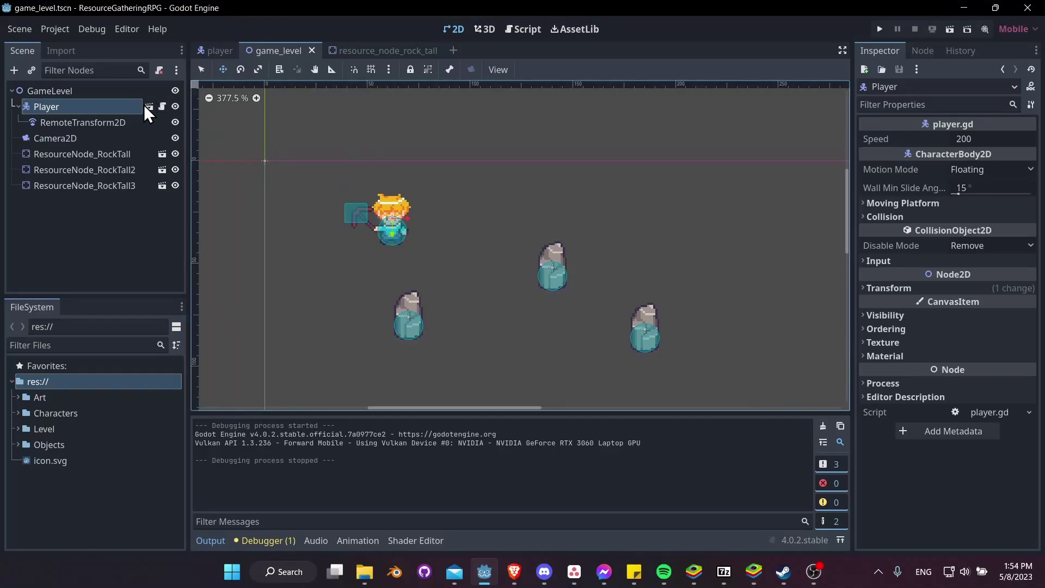
- Open the Player scene, load its AnimationPlayer and enlarge the animation editor so all tracks can be seen
{"action": "left_click", "coordinate": [161, 106]}
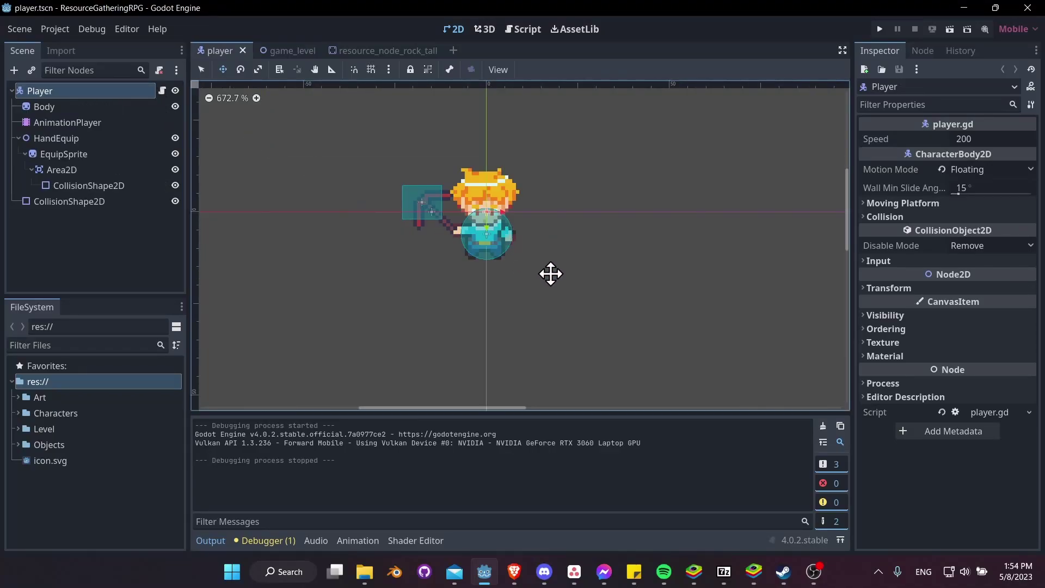
{"action": "left_click", "coordinate": [51, 126]}
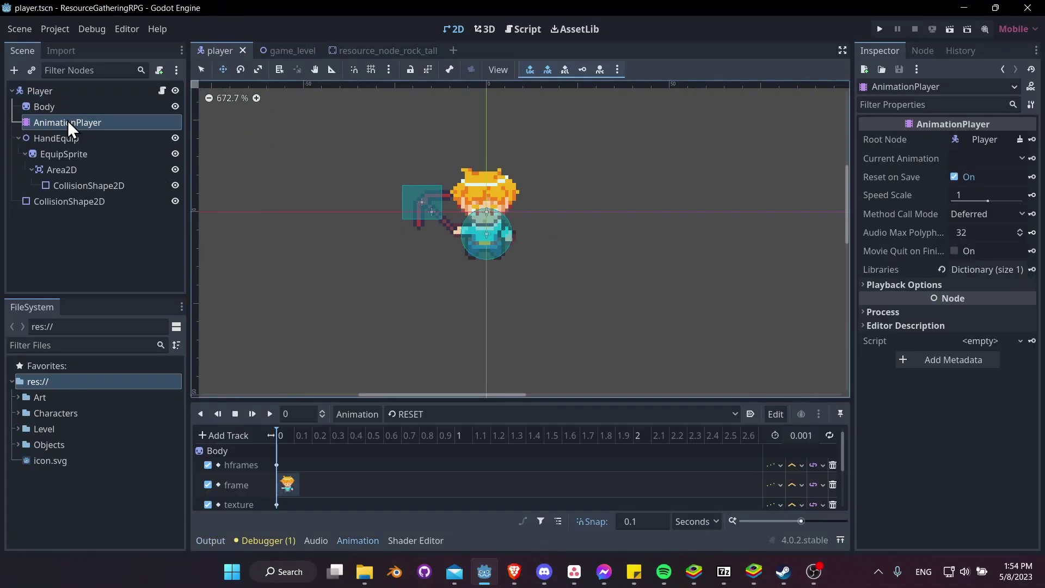
{"action": "left_click_drag", "start_coordinate": [385, 403], "coordinate": [401, 303]}
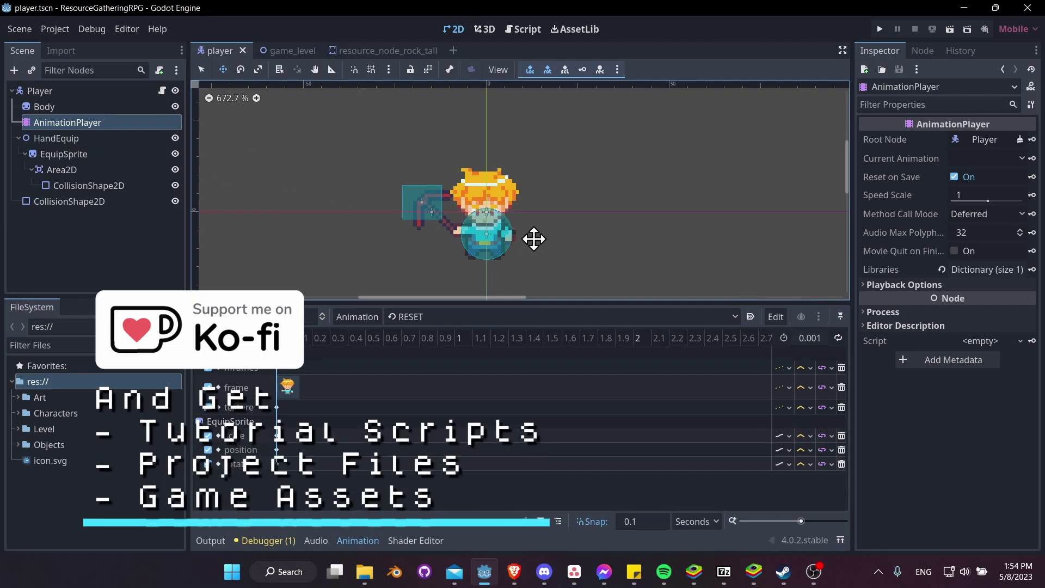
- Duplicate the idle_down animation under the name idle_up
{"action": "left_click", "coordinate": [430, 315]}
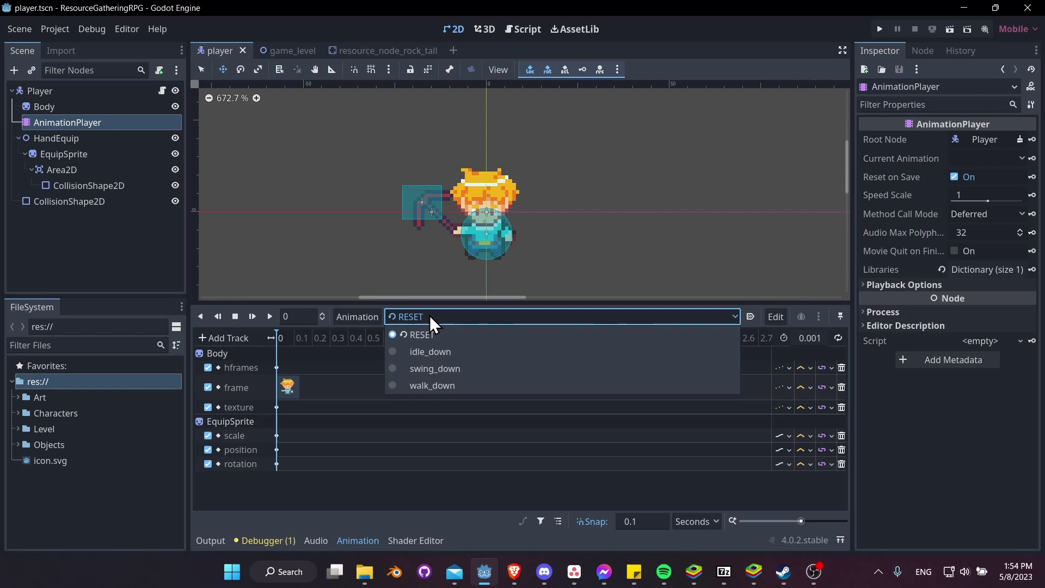
{"action": "left_click", "coordinate": [462, 354]}
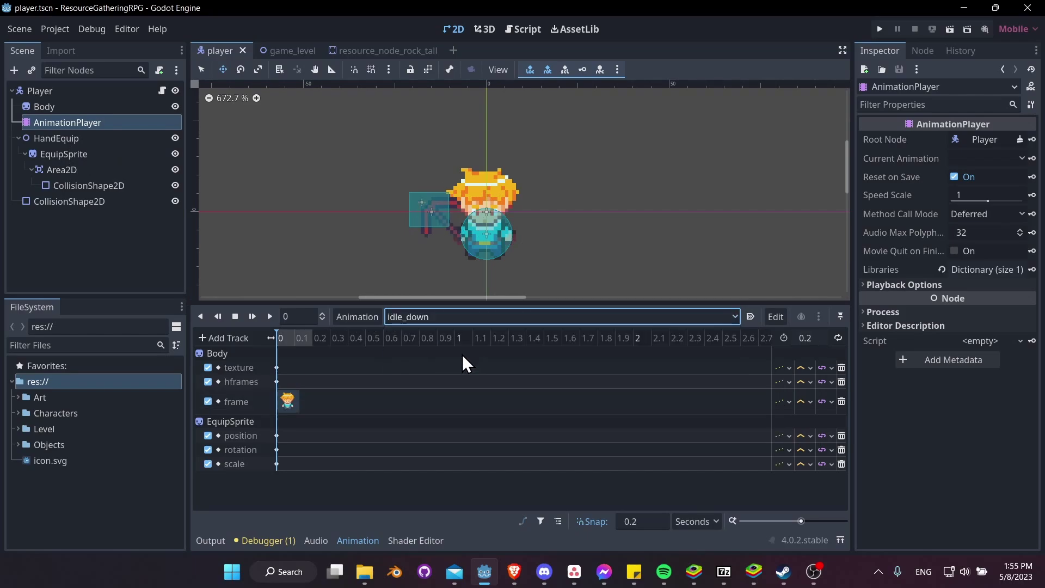
{"action": "left_click", "coordinate": [371, 320]}
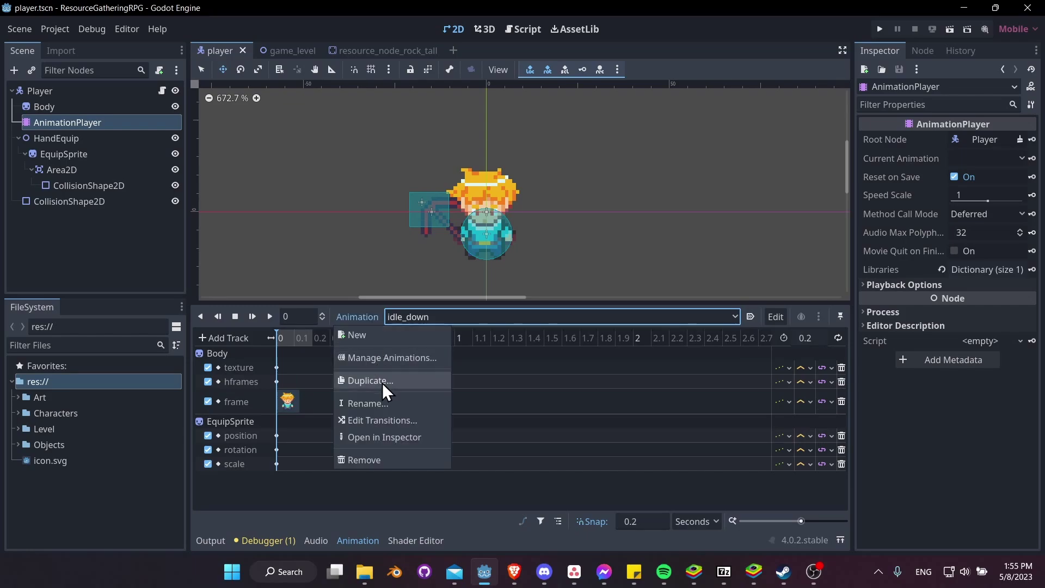
{"action": "left_click", "coordinate": [382, 383]}
{"action": "type", "text": "idle_up"}
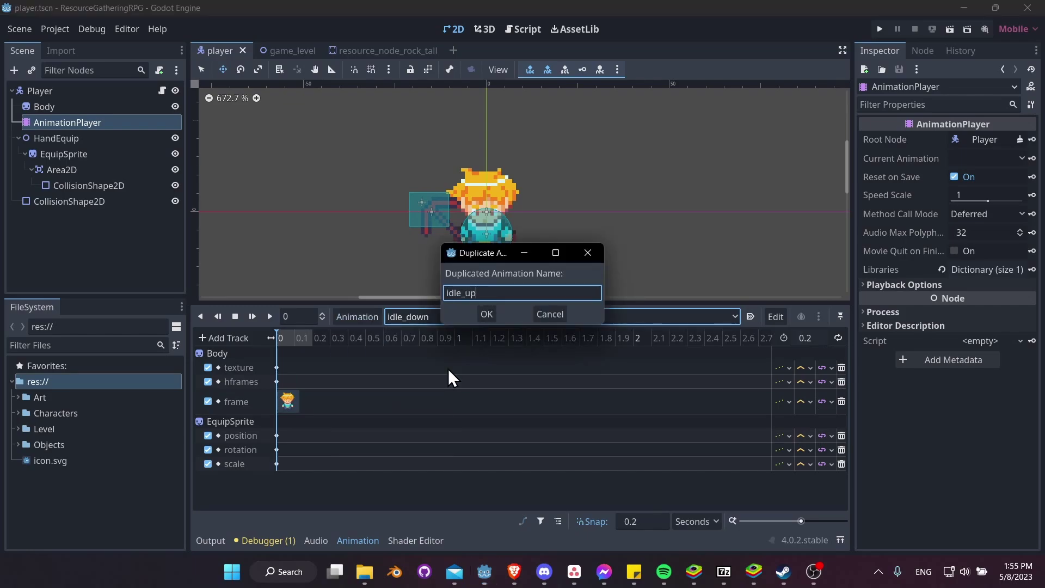
{"action": "key", "text": "Return"}
- Set the Body texture key at time 0 in idle_up to Gatherer-Walk_Up.png from the Art folder and preview the animation
{"action": "left_click", "coordinate": [277, 368]}
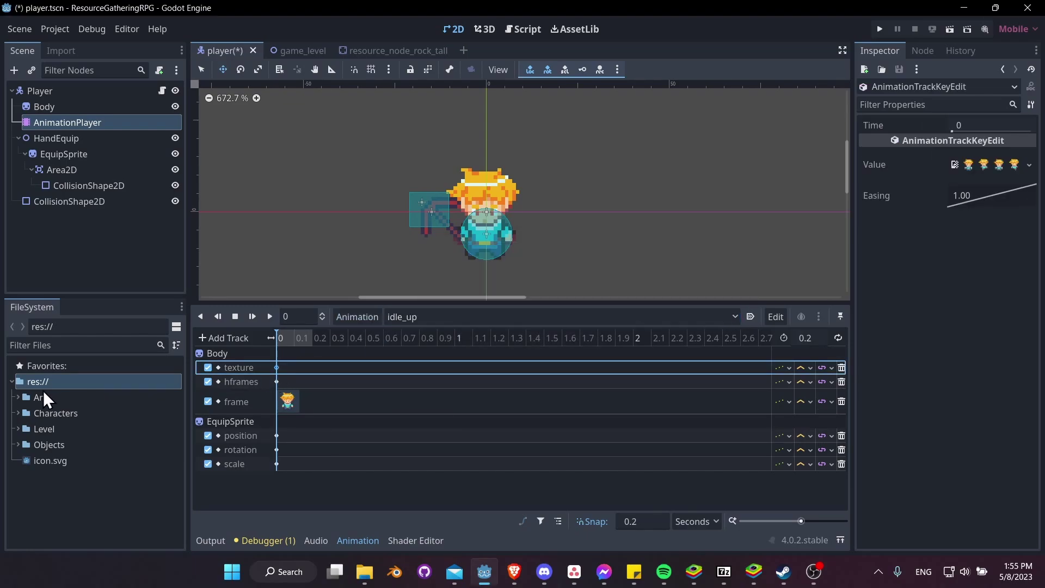
{"action": "left_click", "coordinate": [19, 399]}
{"action": "left_click", "coordinate": [25, 412]}
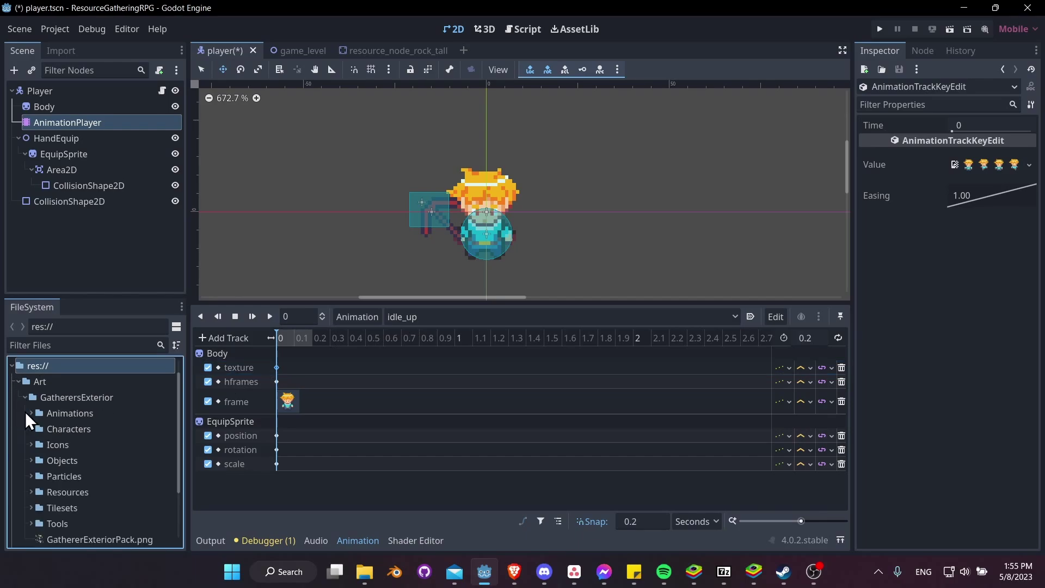
{"action": "scroll", "coordinate": [38, 434], "scroll_direction": "down", "scroll_amount": 5}
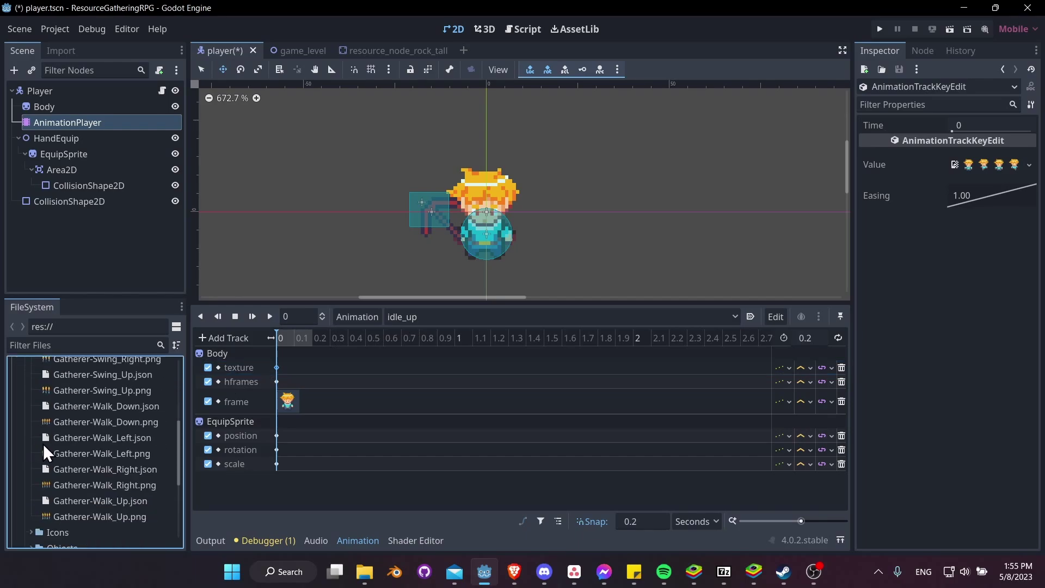
{"action": "left_click_drag", "start_coordinate": [122, 517], "coordinate": [995, 161]}
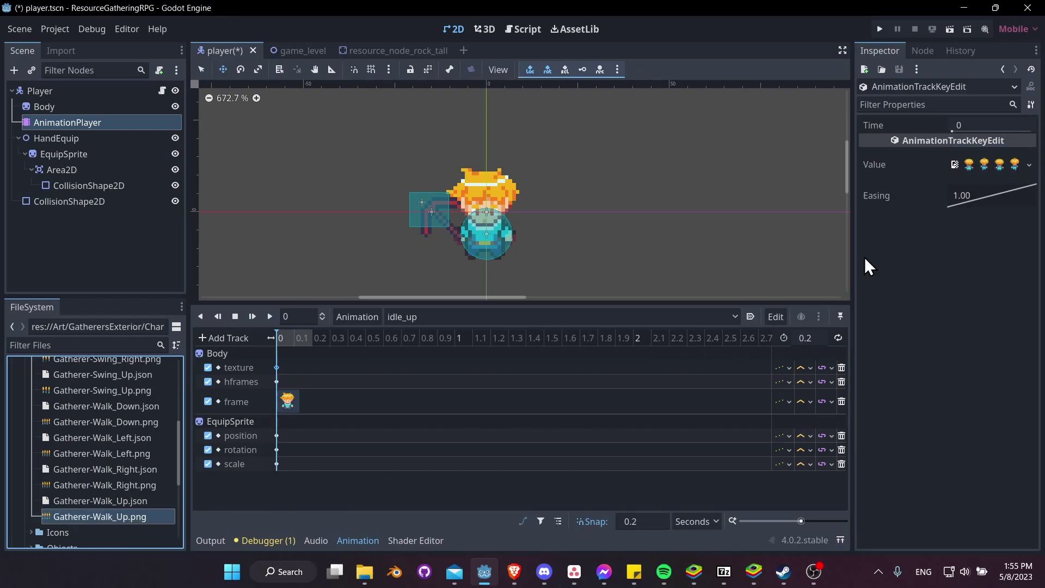
{"action": "left_click", "coordinate": [304, 338]}
{"action": "left_click", "coordinate": [269, 316]}
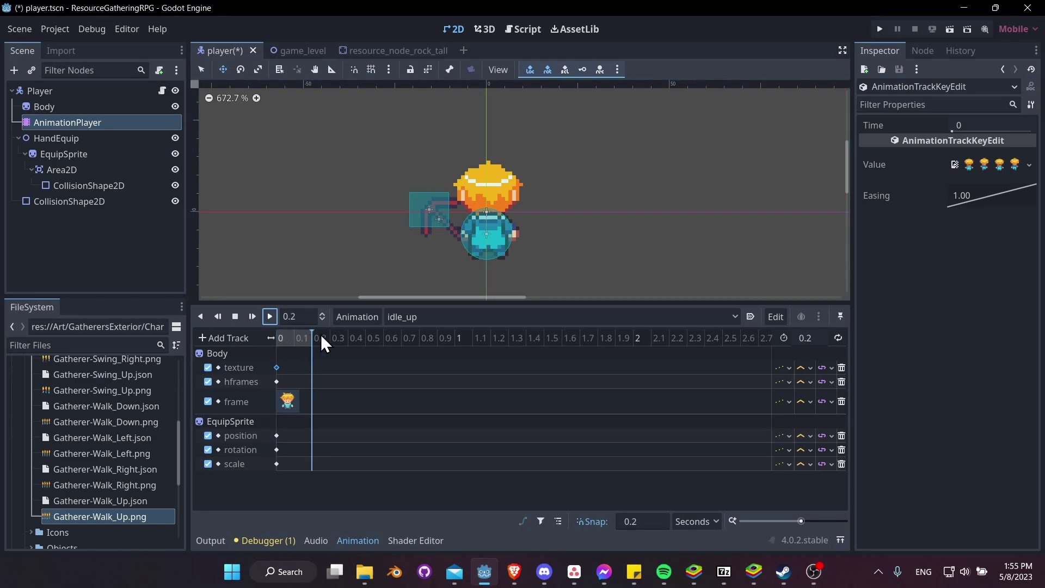
{"action": "left_click", "coordinate": [283, 340]}
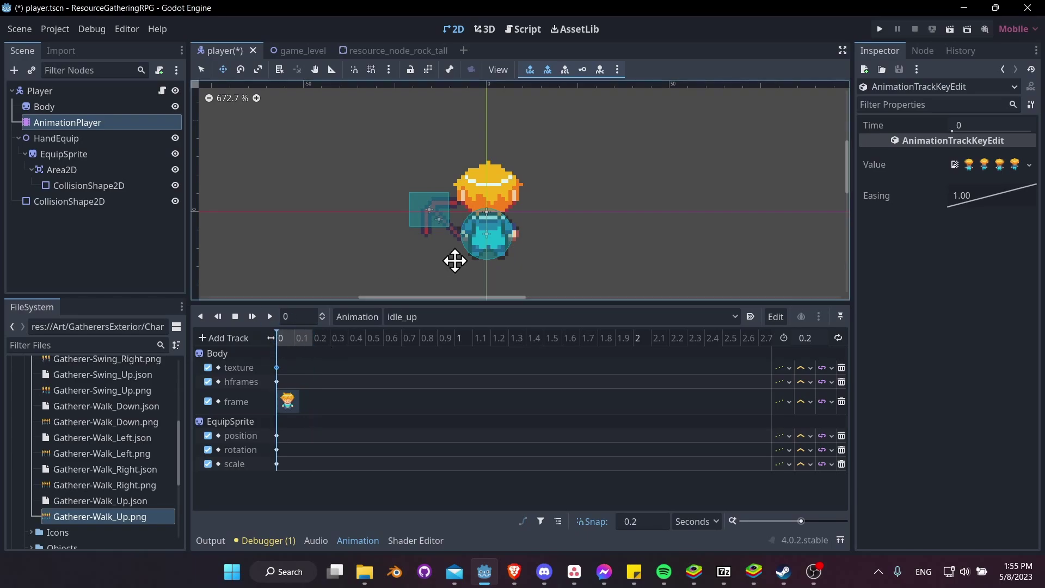
{"action": "left_click", "coordinate": [269, 316]}
- Set the EquipSprite node's horizontal scale to 1 so the tool faces the other way
{"action": "left_click", "coordinate": [60, 154]}
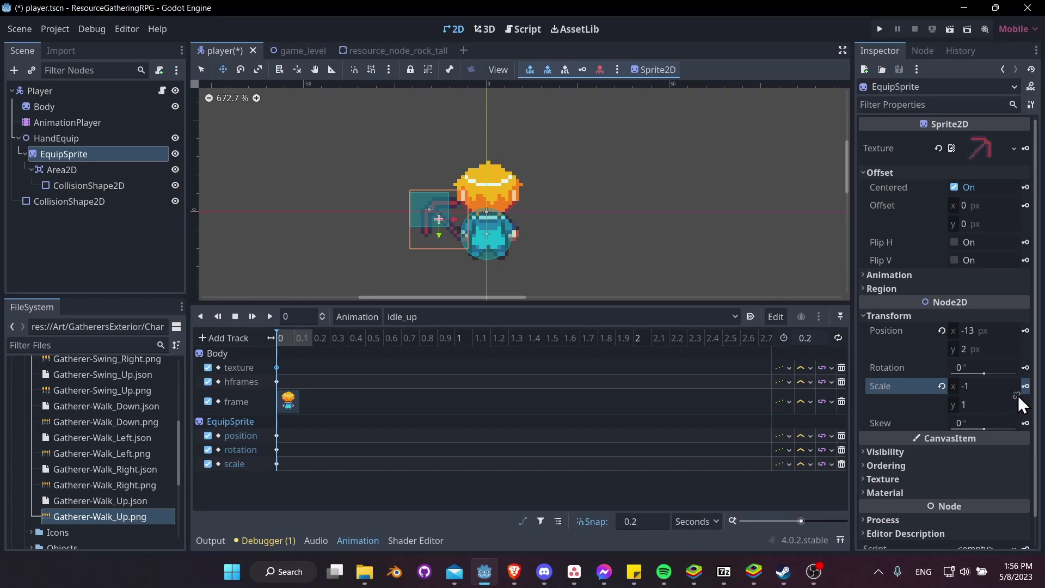
{"action": "left_click", "coordinate": [993, 386]}
{"action": "type", "text": "1"}
{"action": "key", "text": "Return"}
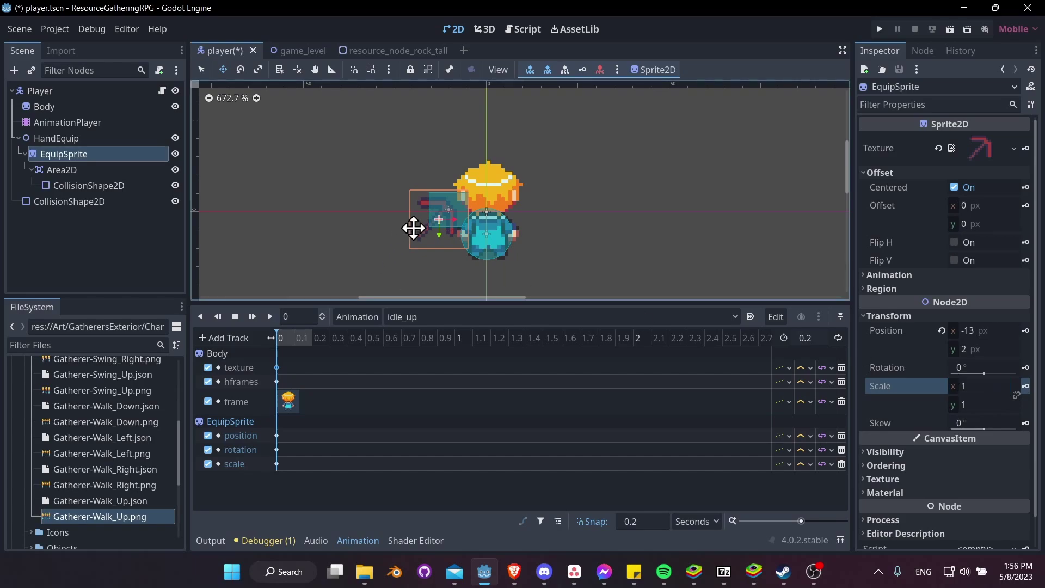
- Set the EquipSprite scale key at time 0 in idle_up to x 1, y 1
{"action": "left_click", "coordinate": [277, 464]}
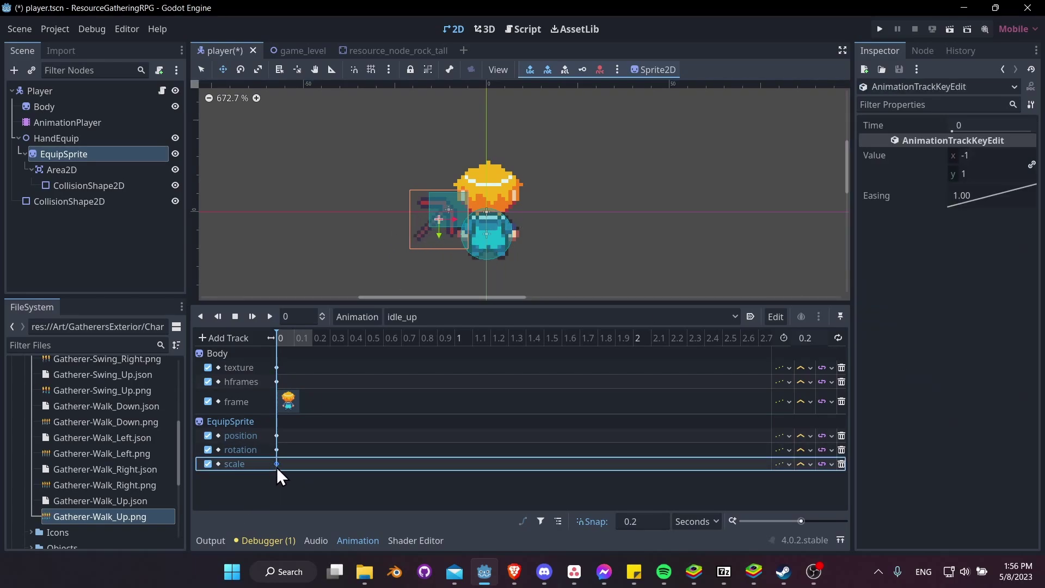
{"action": "left_click", "coordinate": [969, 155]}
{"action": "type", "text": "1"}
{"action": "key", "text": "Tab"}
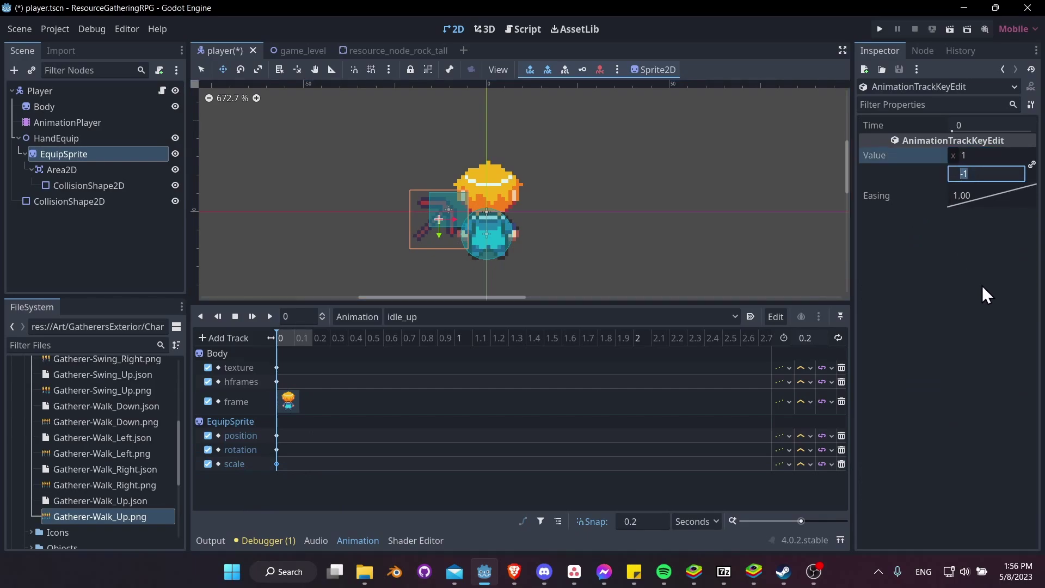
{"action": "key", "text": "Return"}
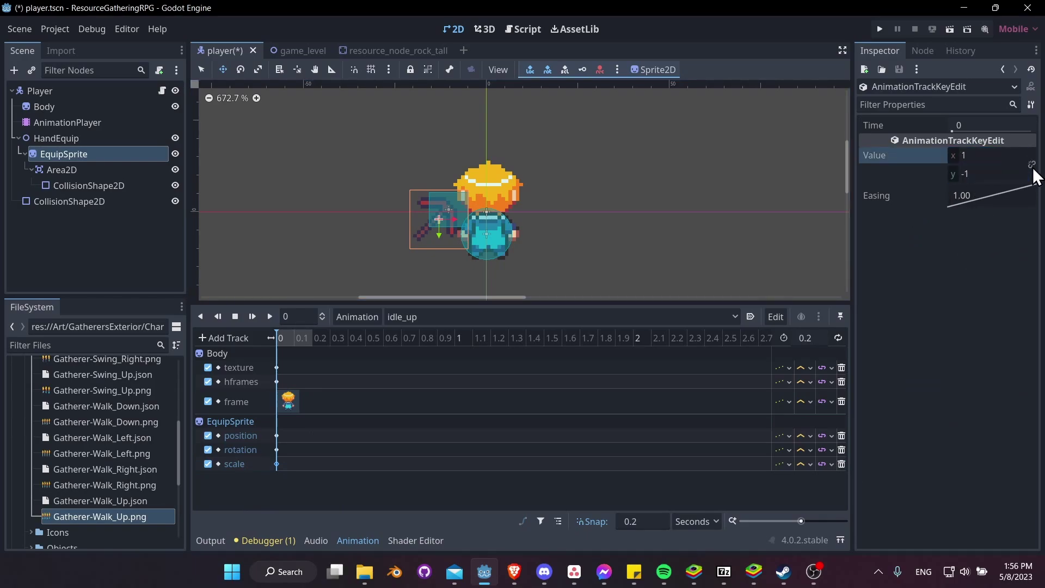
{"action": "type", "text": "1"}
{"action": "key", "text": "Return"}
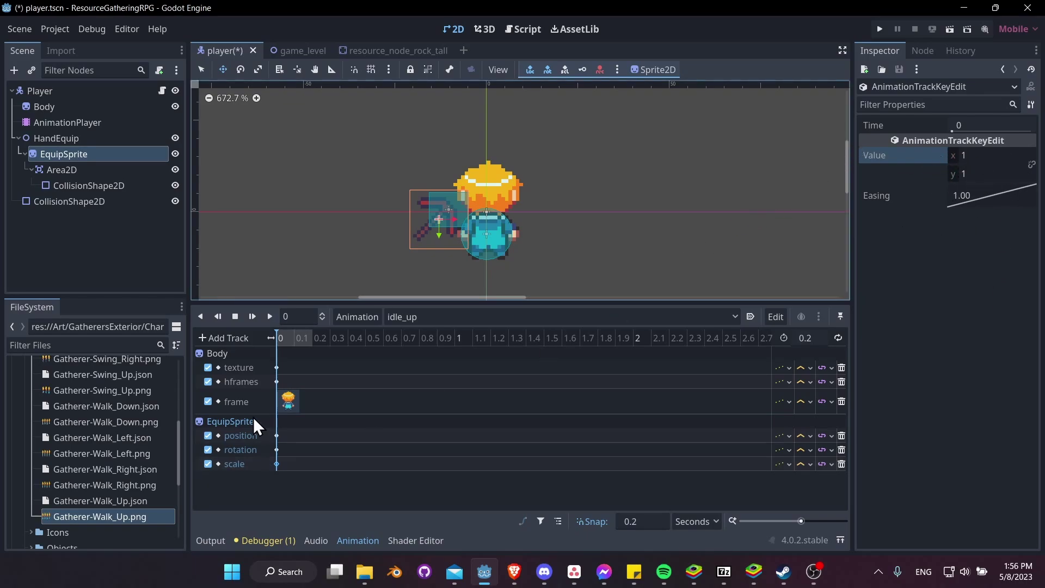
- Move EquipSprite to the other side of the character at x 13, y 2 px and play idle_up
{"action": "left_click", "coordinate": [86, 153]}
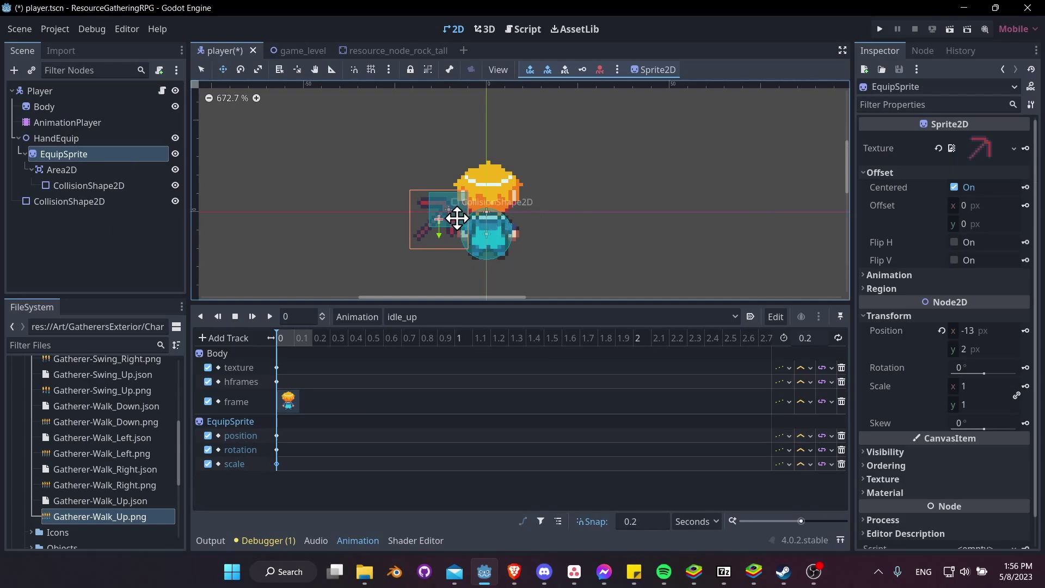
{"action": "left_click_drag", "start_coordinate": [450, 218], "coordinate": [545, 218]}
{"action": "left_click", "coordinate": [270, 317]}
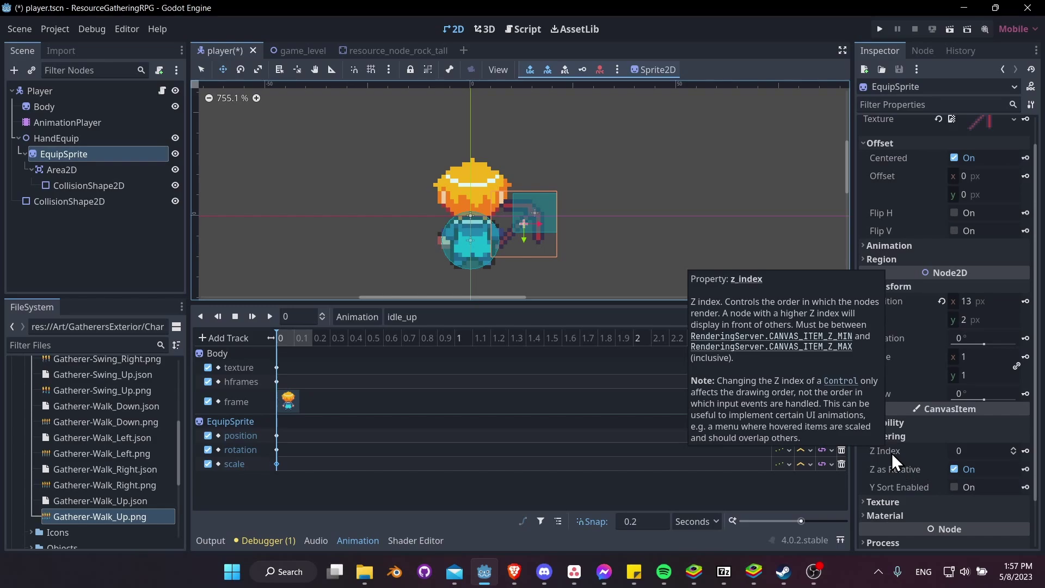
- Set EquipSprite's Z Index to -1, key it on a new z_index track in idle_up, and save the scene
{"action": "left_click", "coordinate": [1013, 455]}
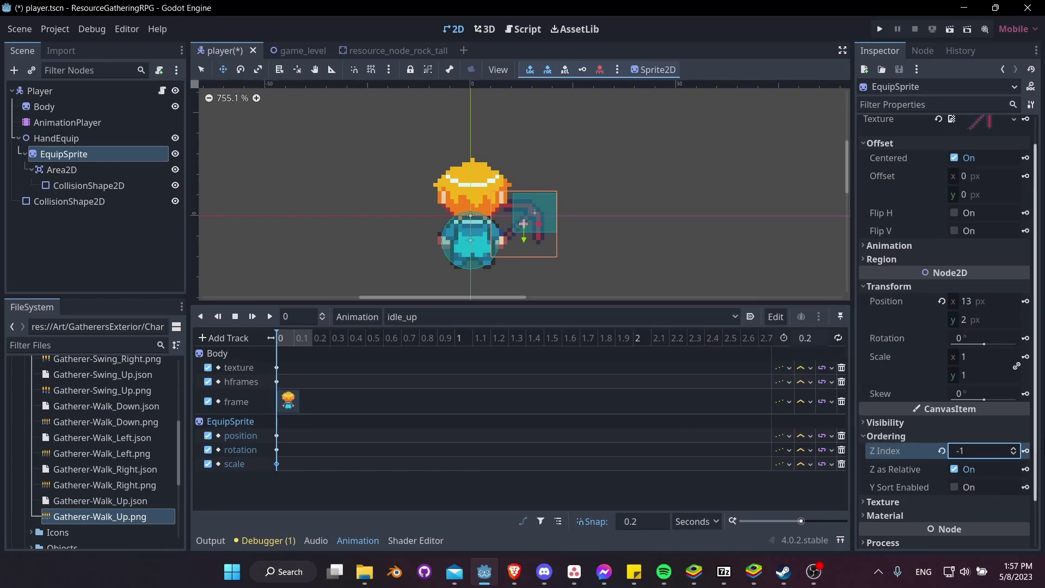
{"action": "left_click", "coordinate": [1013, 446]}
{"action": "left_click", "coordinate": [1014, 455]}
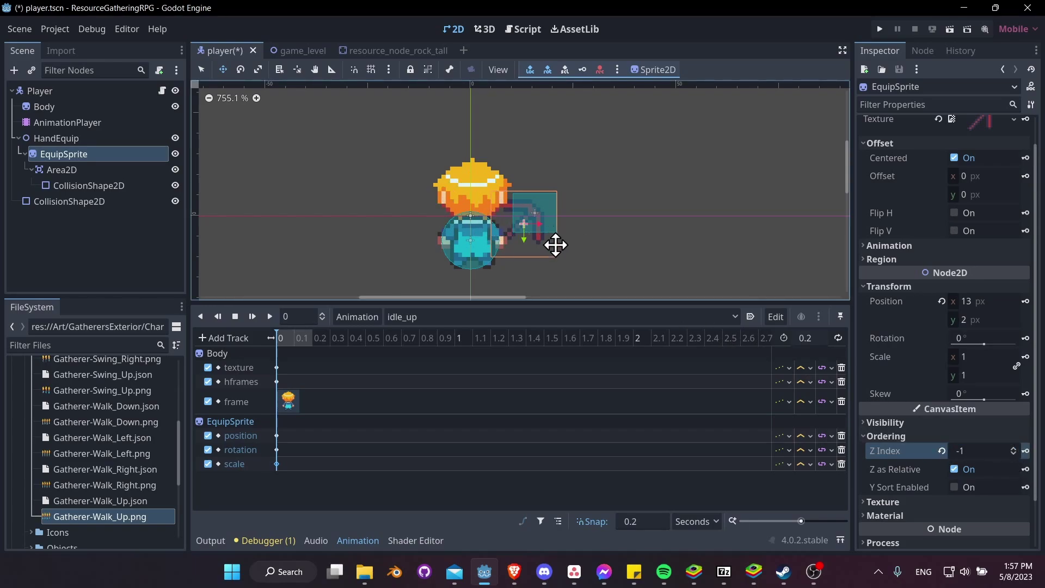
{"action": "left_click", "coordinate": [1025, 451]}
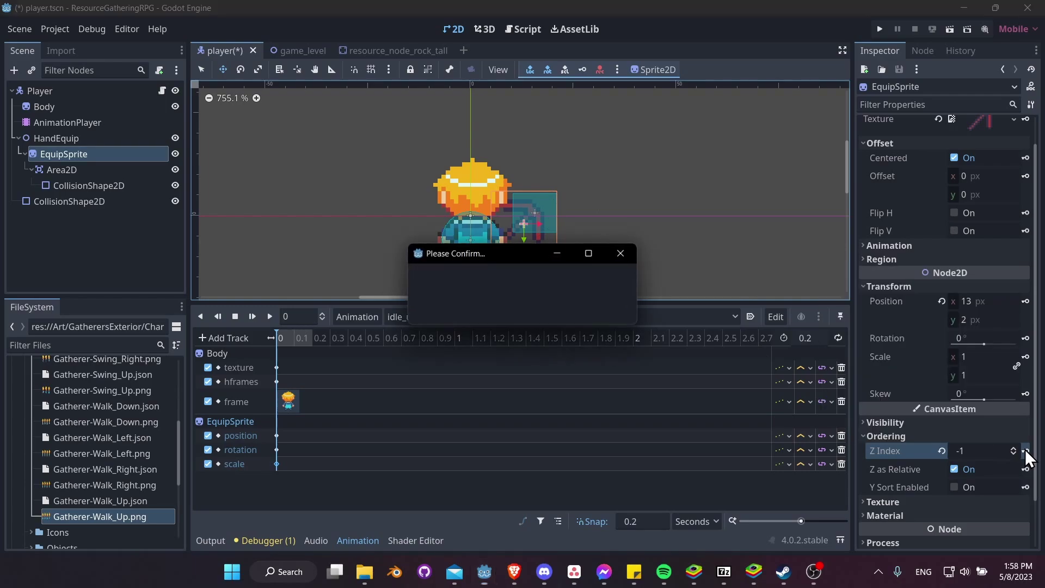
{"action": "left_click", "coordinate": [485, 312]}
{"action": "key", "text": "ctrl+s"}
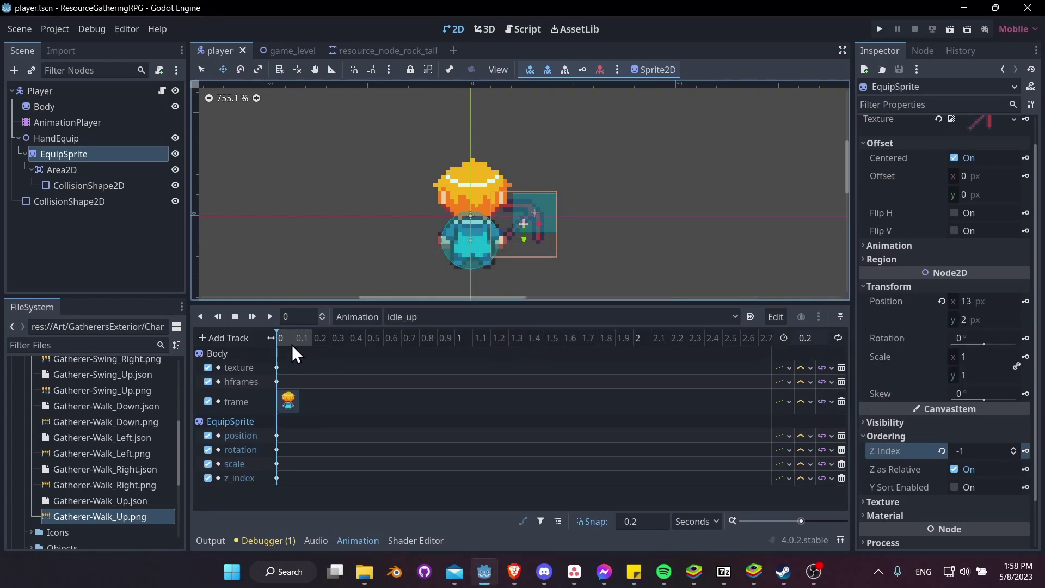
- Check how EquipSprite is layered against the body in idle_down and return to idle_up
{"action": "left_click", "coordinate": [387, 317]}
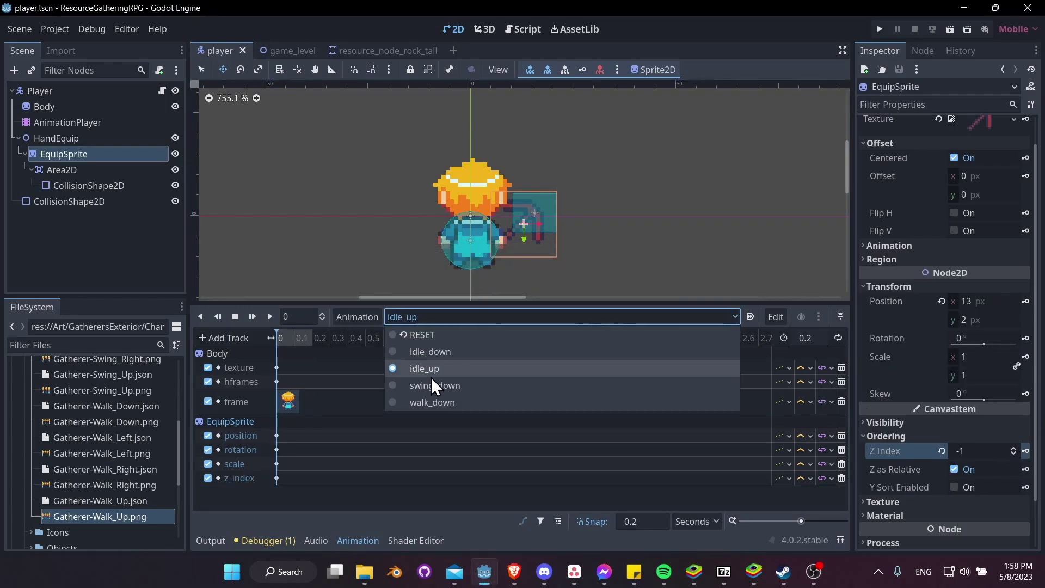
{"action": "left_click", "coordinate": [452, 354]}
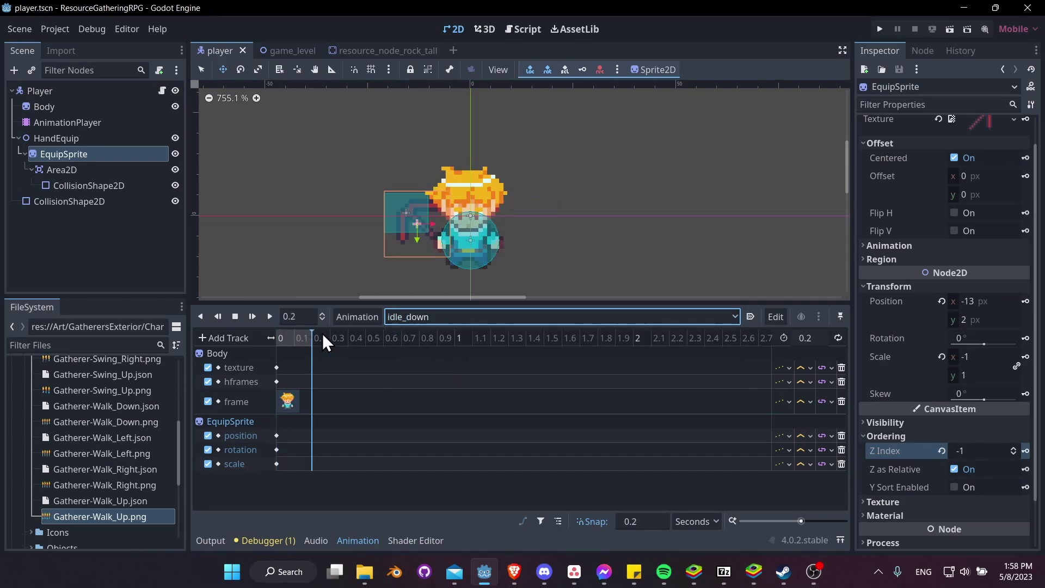
{"action": "left_click", "coordinate": [413, 322]}
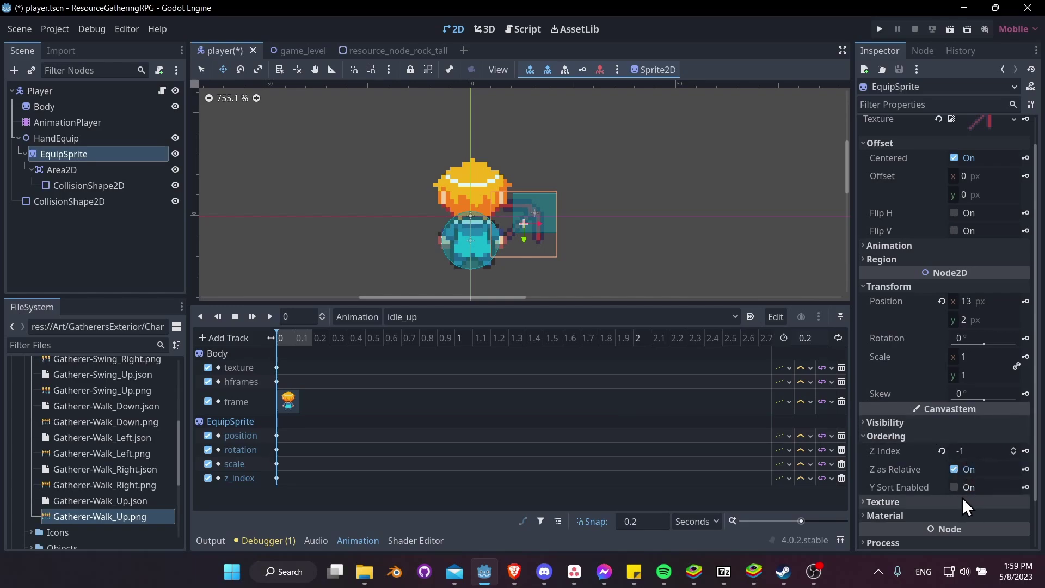
- In idle_down, key EquipSprite's Z Index at 0 on a new z_index track, and compare the layering with idle_up
{"action": "left_click", "coordinate": [394, 318]}
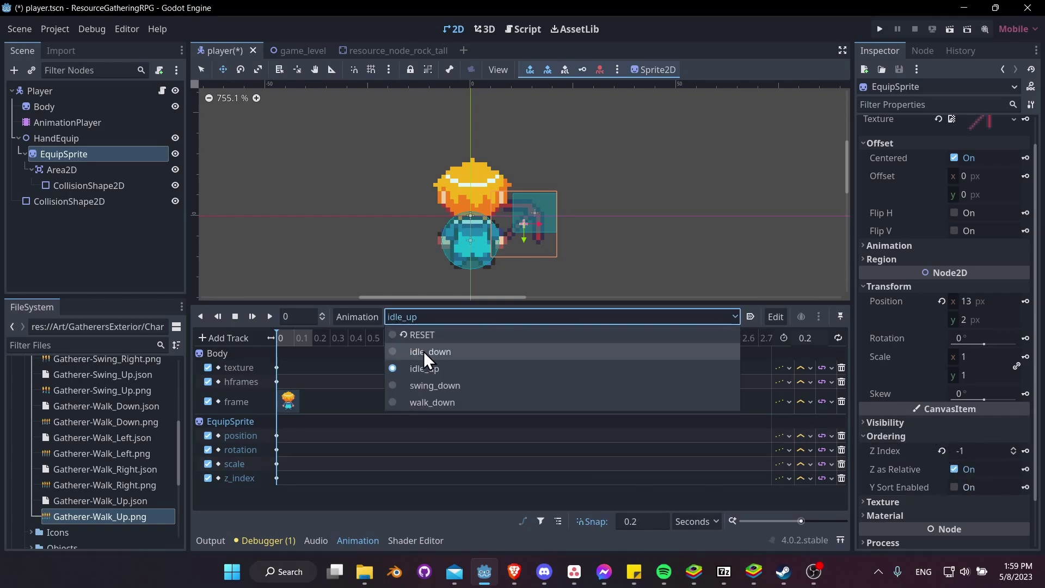
{"action": "left_click", "coordinate": [433, 352]}
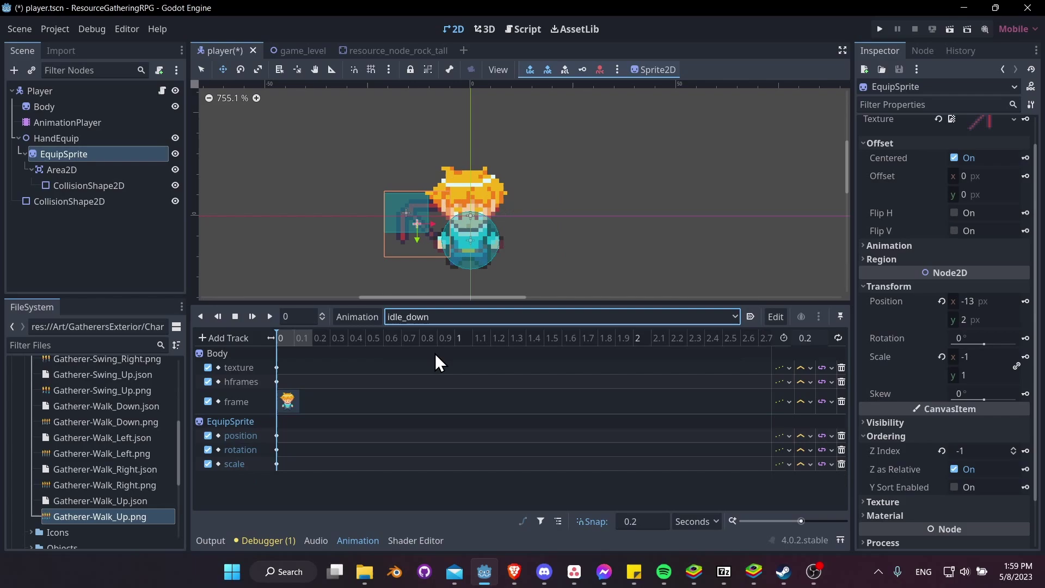
{"action": "left_click", "coordinate": [991, 450]}
{"action": "type", "text": "0"}
{"action": "key", "text": "Return"}
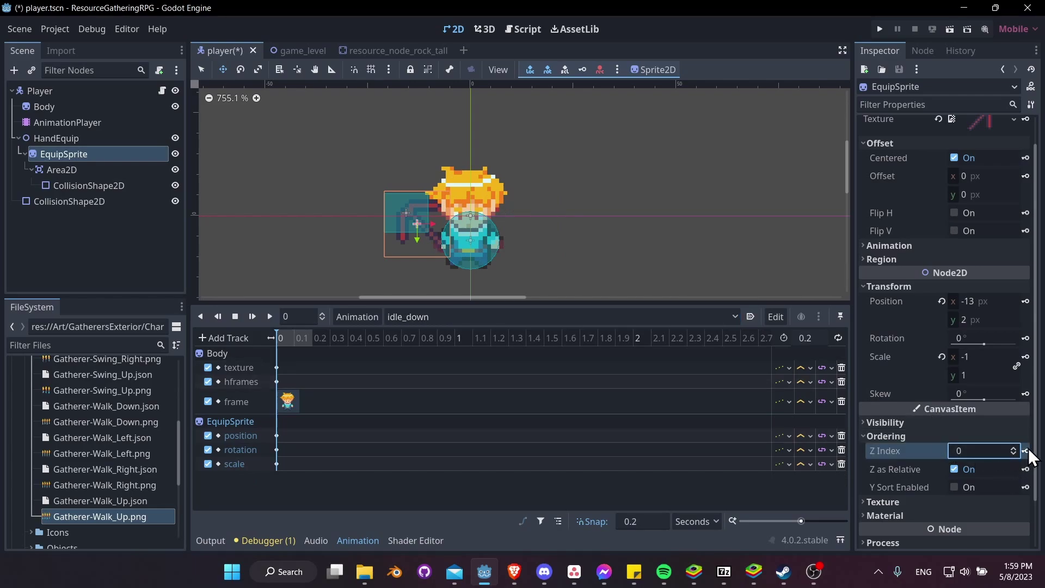
{"action": "left_click", "coordinate": [1027, 451]}
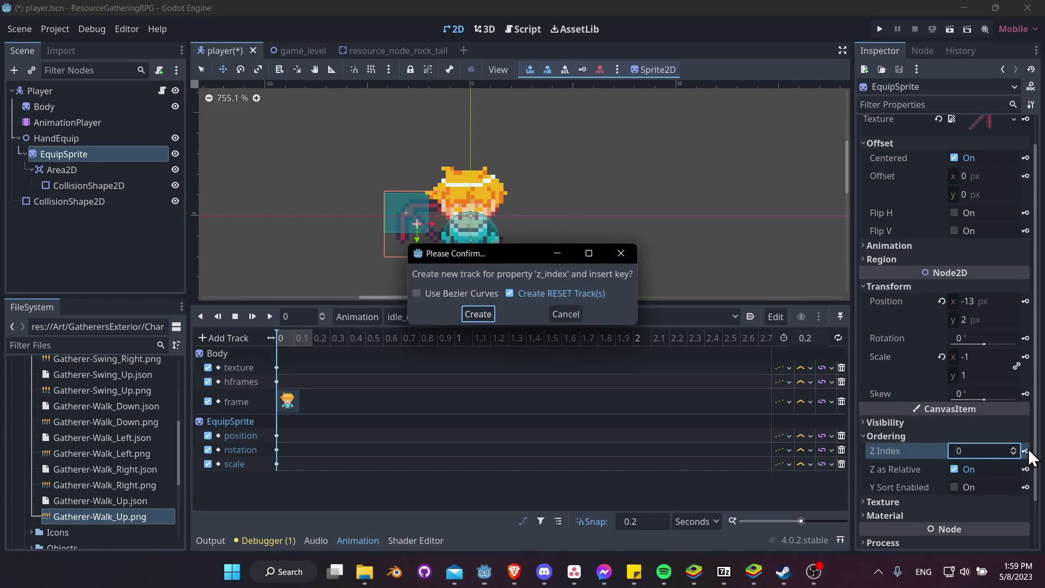
{"action": "left_click", "coordinate": [477, 314]}
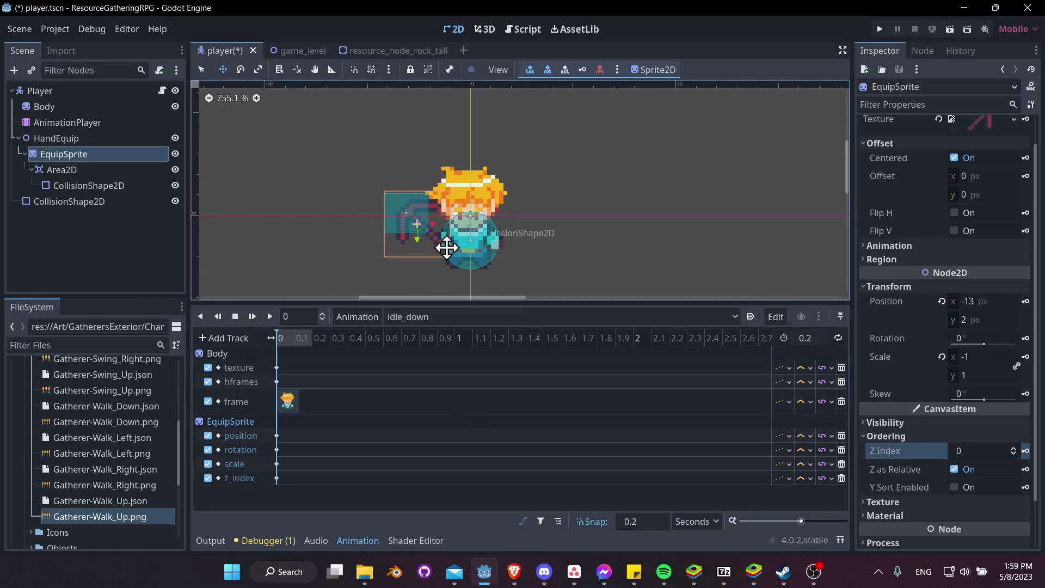
{"action": "left_click", "coordinate": [400, 318]}
{"action": "left_click", "coordinate": [435, 367]}
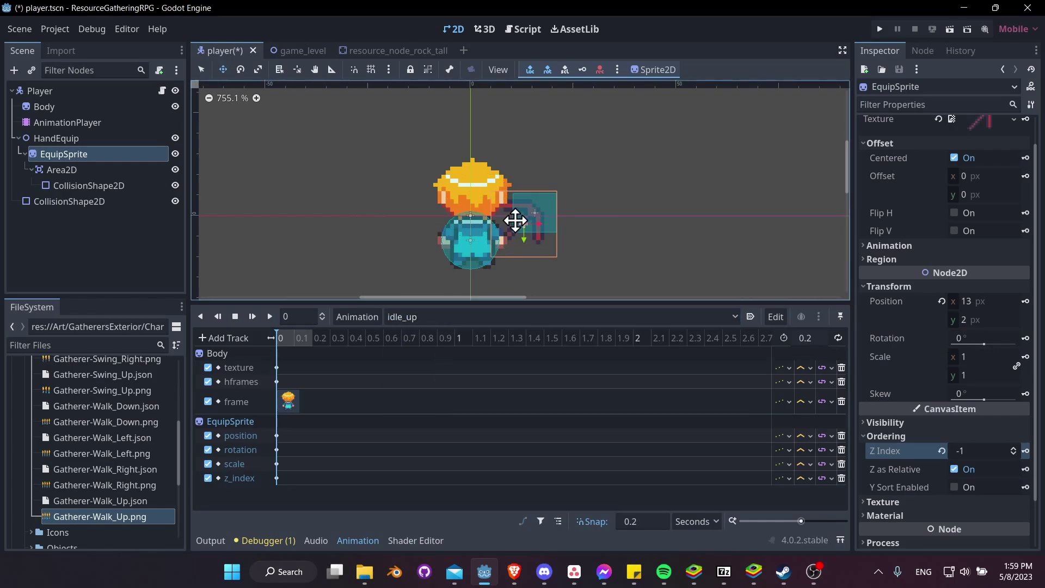
- In swing_down, set EquipSprite's Z Index to 0 and key it at time 0 on a new z_index track
{"action": "left_click", "coordinate": [440, 317]}
{"action": "left_click", "coordinate": [442, 386]}
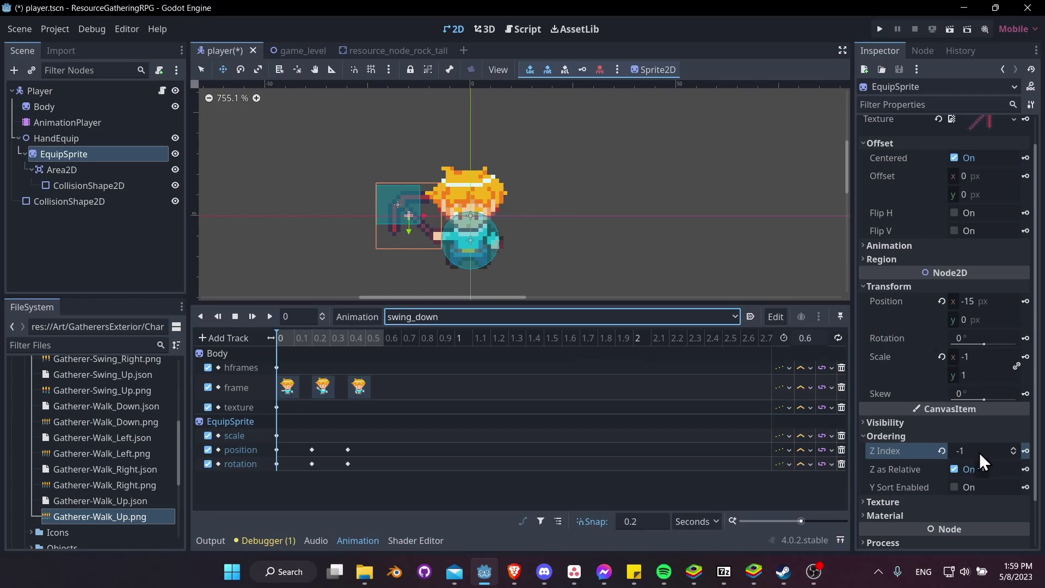
{"action": "left_click", "coordinate": [1013, 448]}
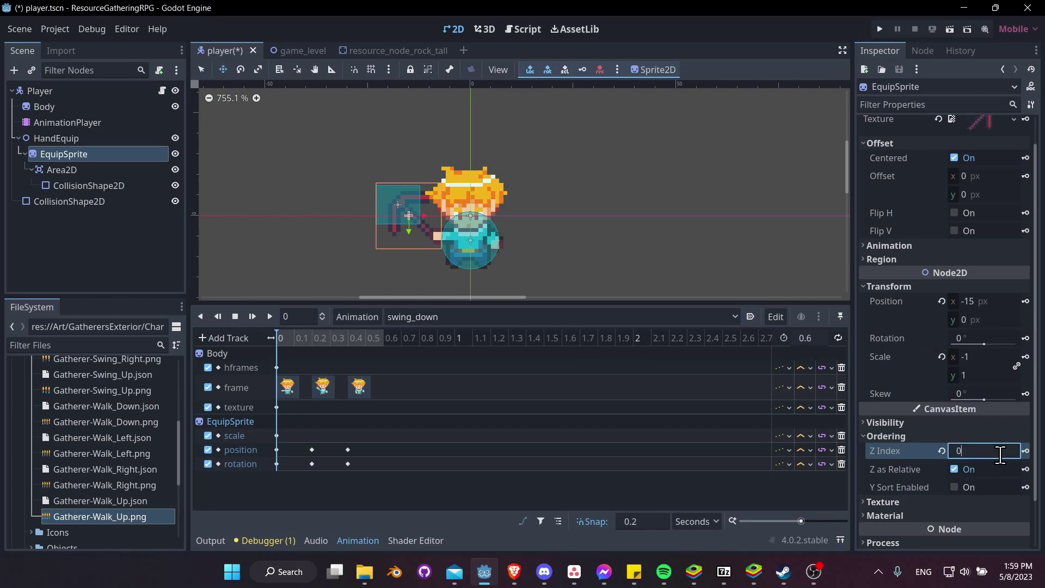
{"action": "left_click", "coordinate": [1025, 451]}
{"action": "left_click", "coordinate": [478, 314]}
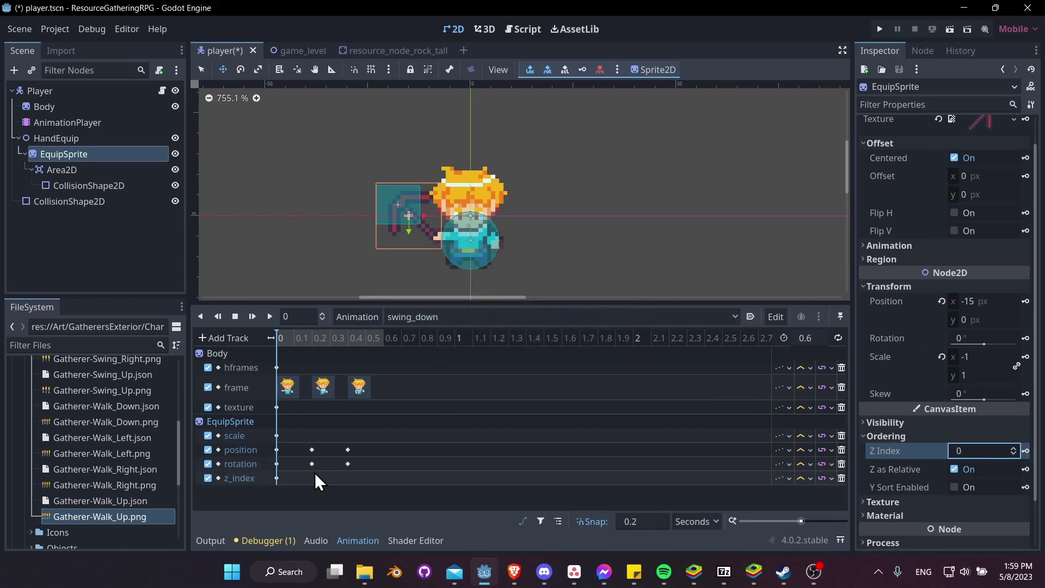
- In walk_down, key EquipSprite's Z Index at 0 on a new z_index track
{"action": "left_click", "coordinate": [408, 317]}
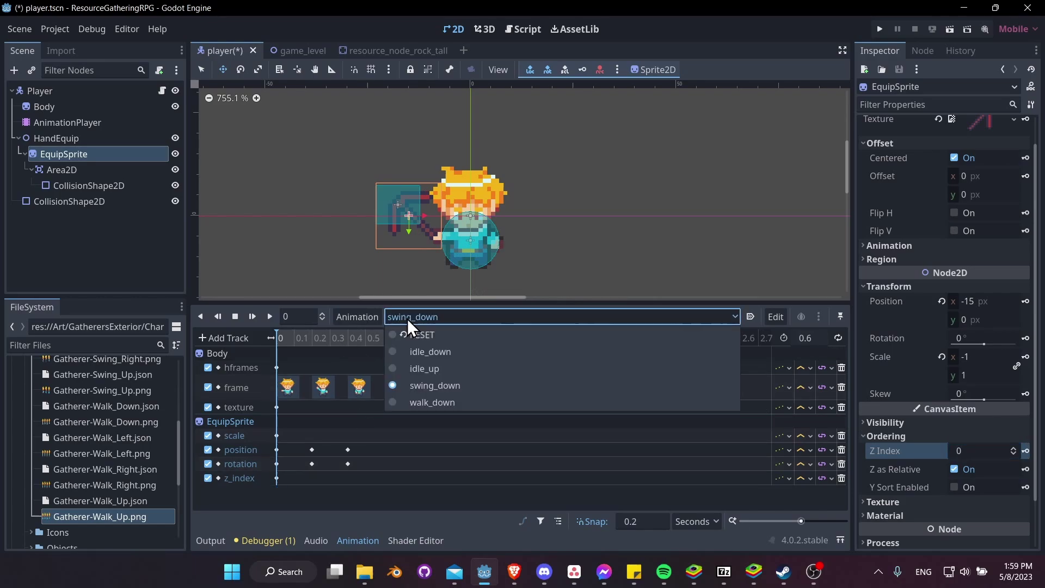
{"action": "left_click", "coordinate": [460, 401]}
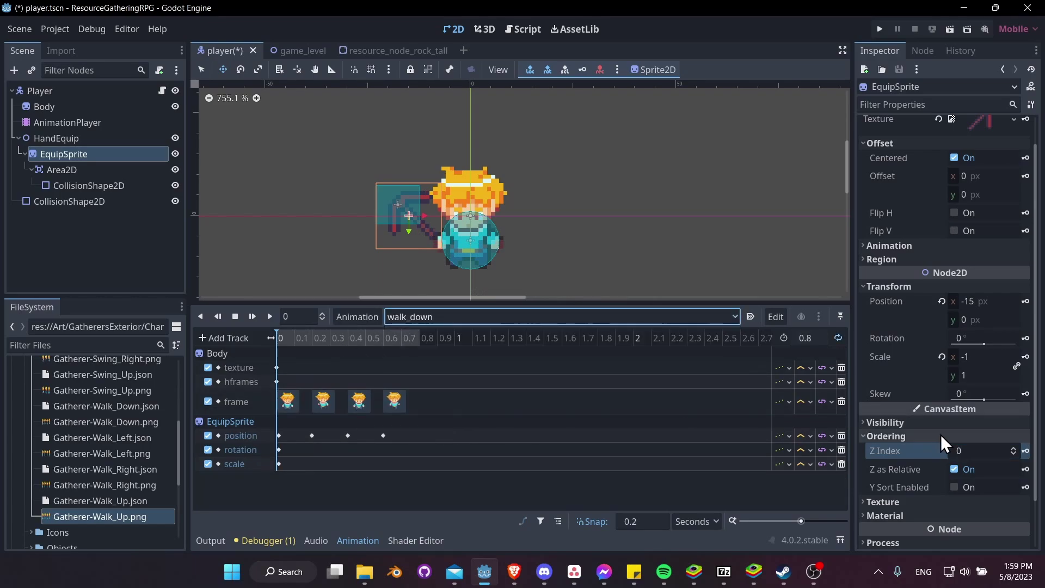
{"action": "left_click", "coordinate": [1026, 450]}
{"action": "left_click", "coordinate": [476, 314]}
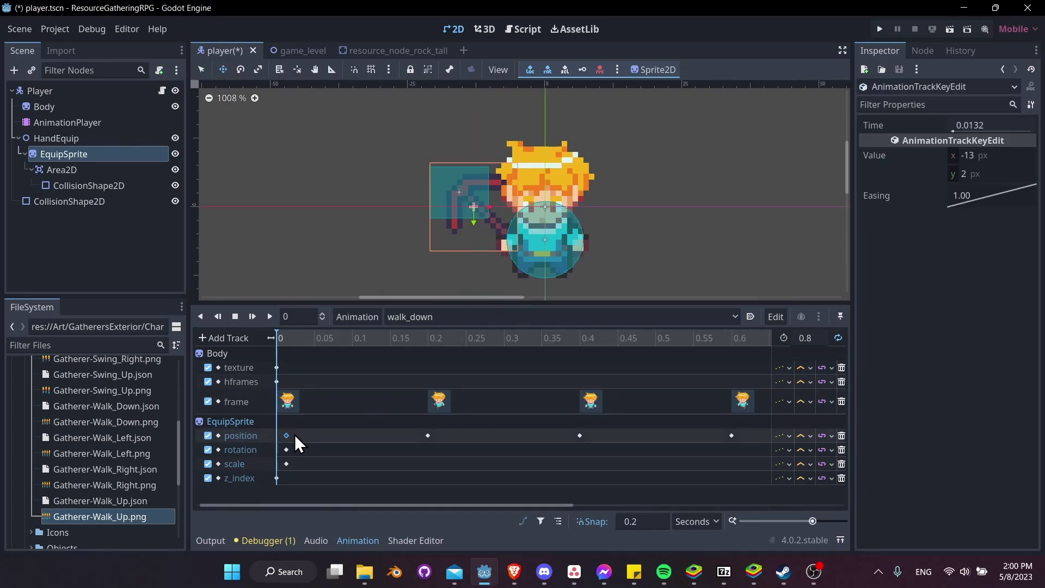
- Align EquipSprite's first position, rotation and scale keys in walk_down to time 0, save the scene, and preview the animation
{"action": "left_click_drag", "start_coordinate": [287, 435], "coordinate": [273, 462]}
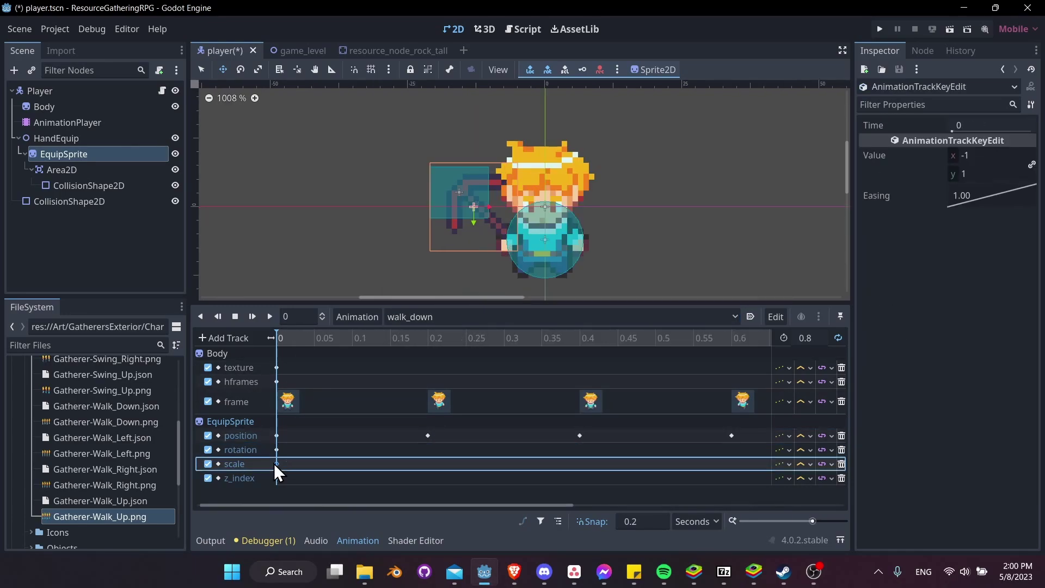
{"action": "key", "text": "ctrl+s"}
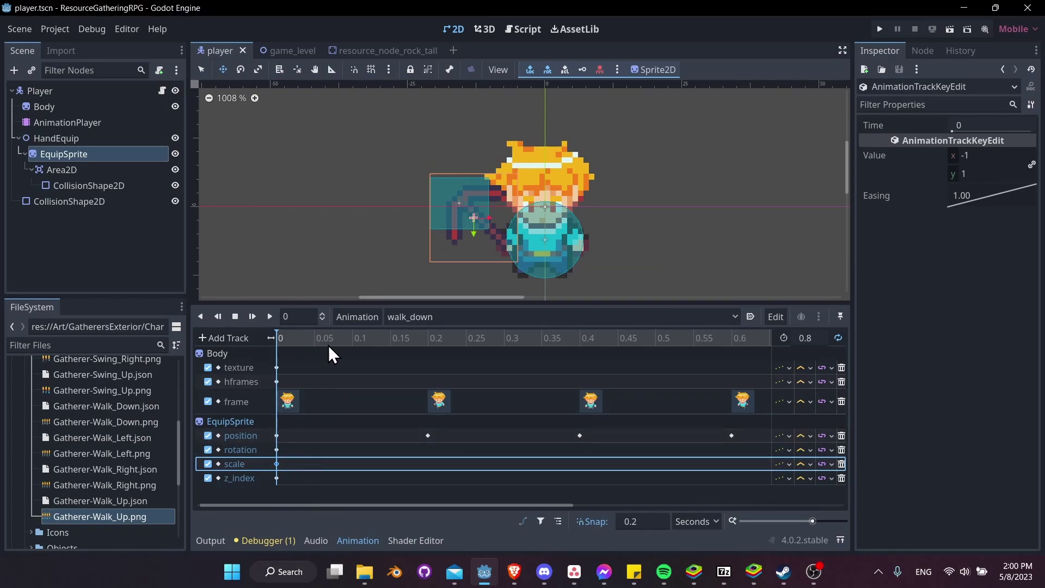
{"action": "left_click_drag", "start_coordinate": [325, 338], "coordinate": [283, 334]}
{"action": "left_click", "coordinate": [789, 521]}
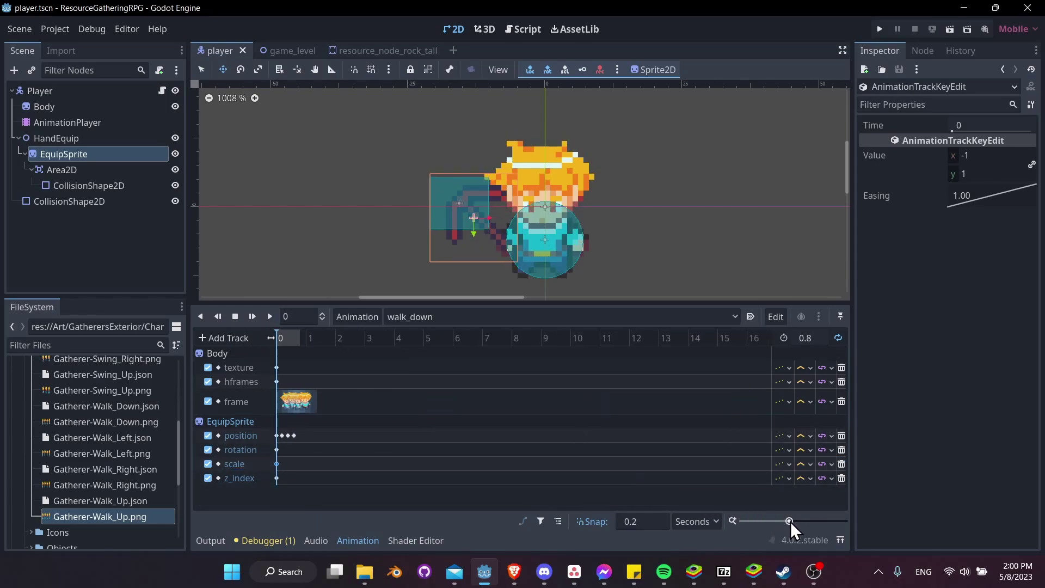
{"action": "left_click", "coordinate": [270, 315]}
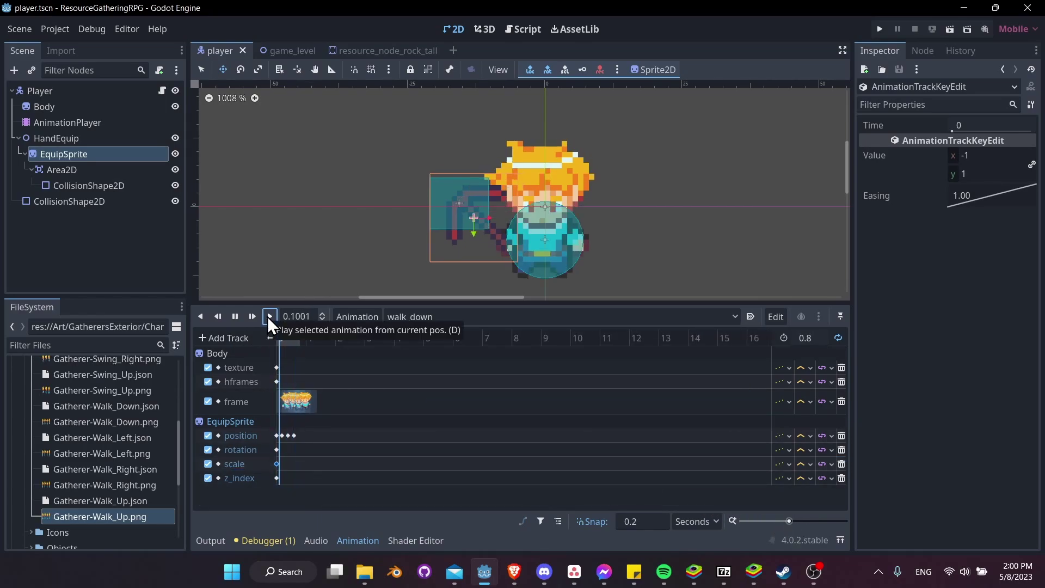
{"action": "left_click", "coordinate": [235, 315]}
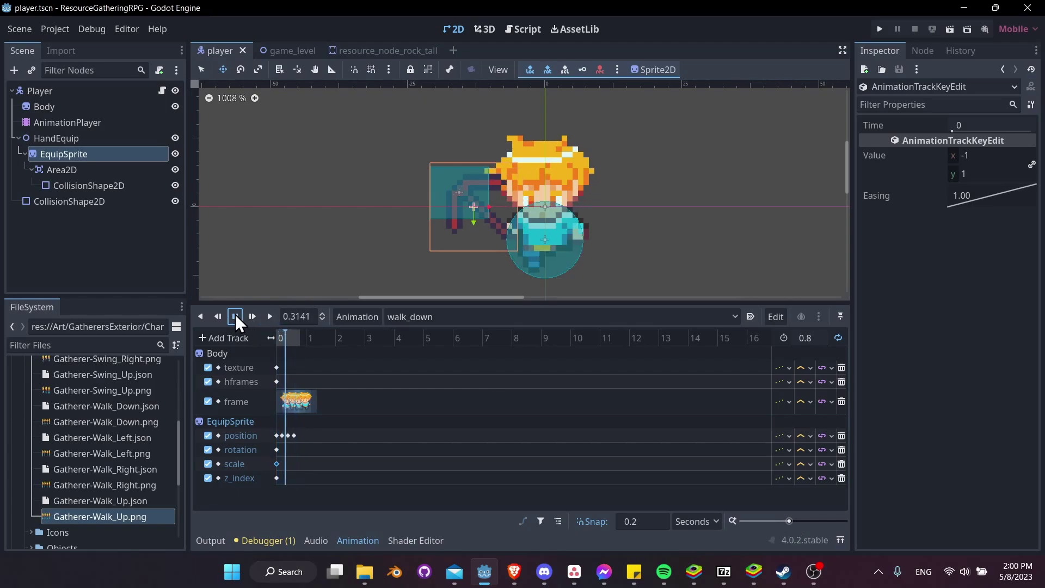
- Duplicate the idle_up animation as idle_left
{"action": "left_click", "coordinate": [419, 315]}
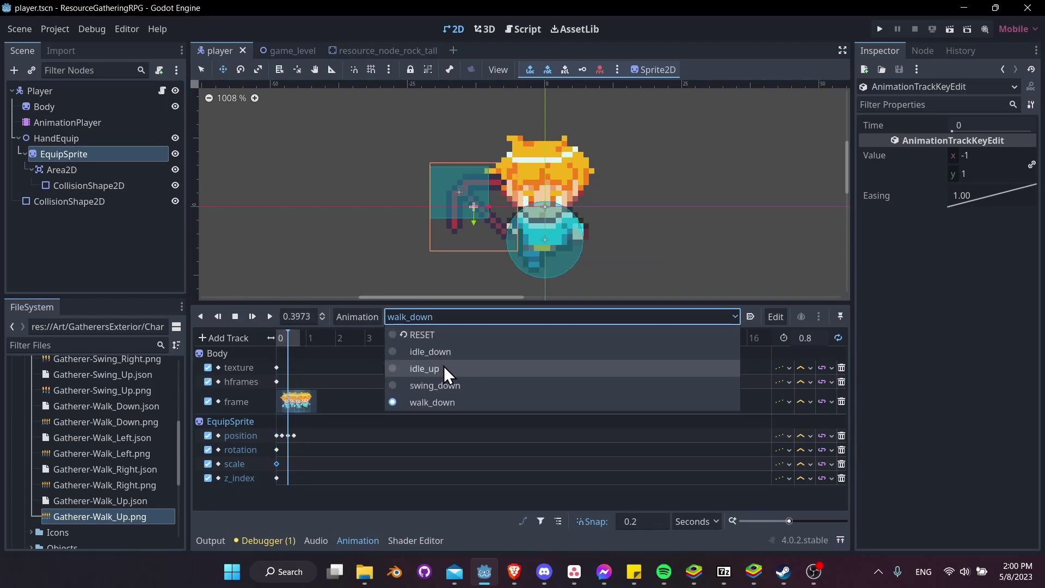
{"action": "left_click", "coordinate": [453, 368]}
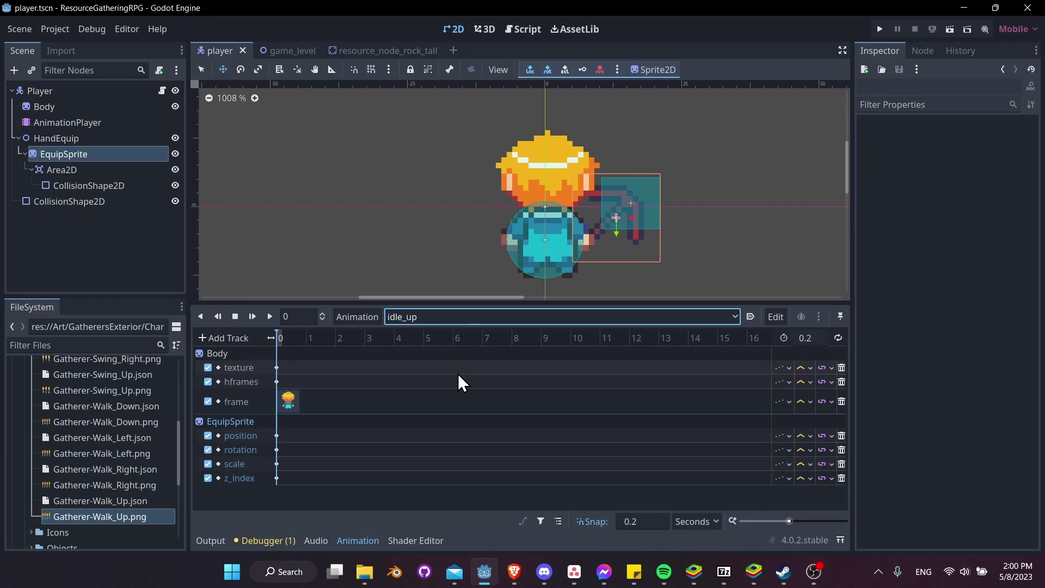
{"action": "left_click", "coordinate": [374, 317]}
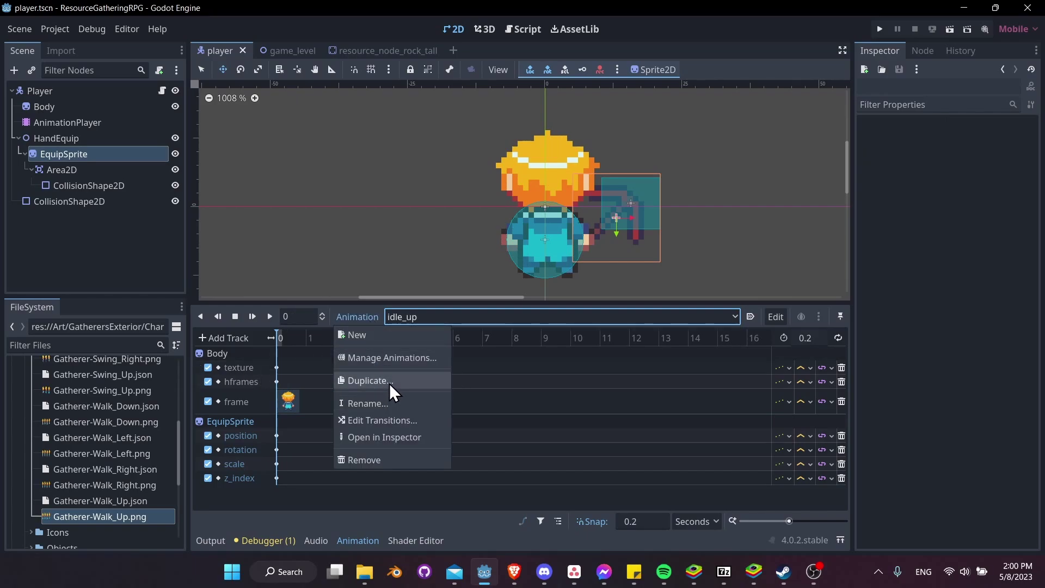
{"action": "left_click", "coordinate": [391, 381]}
{"action": "type", "text": "idle_left"}
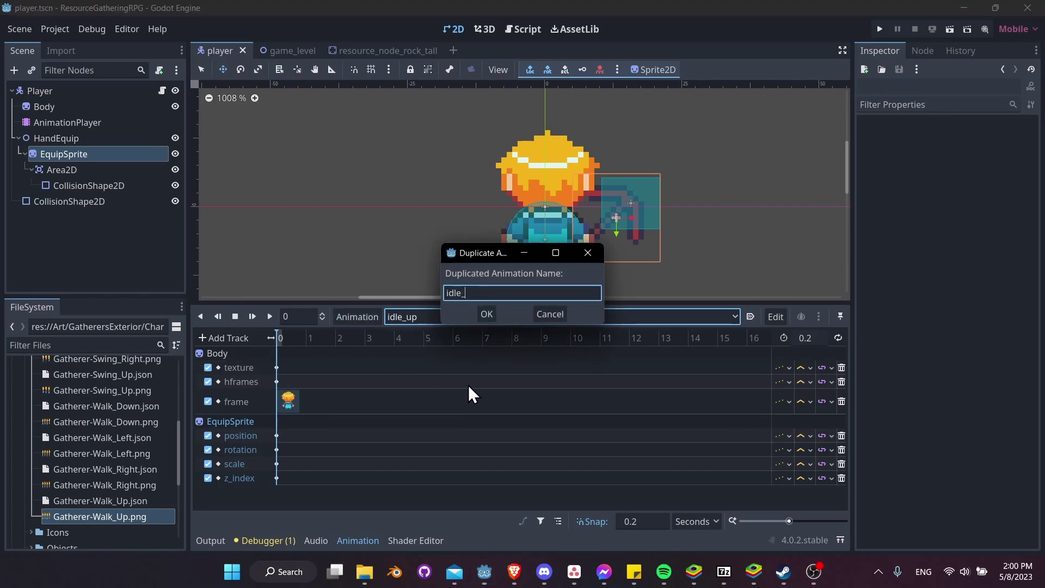
{"action": "key", "text": "Return"}
- Set the Body texture key in idle_left to Gatherer-Walk_Left.png and refresh the preview at time 0
{"action": "left_click", "coordinate": [276, 367]}
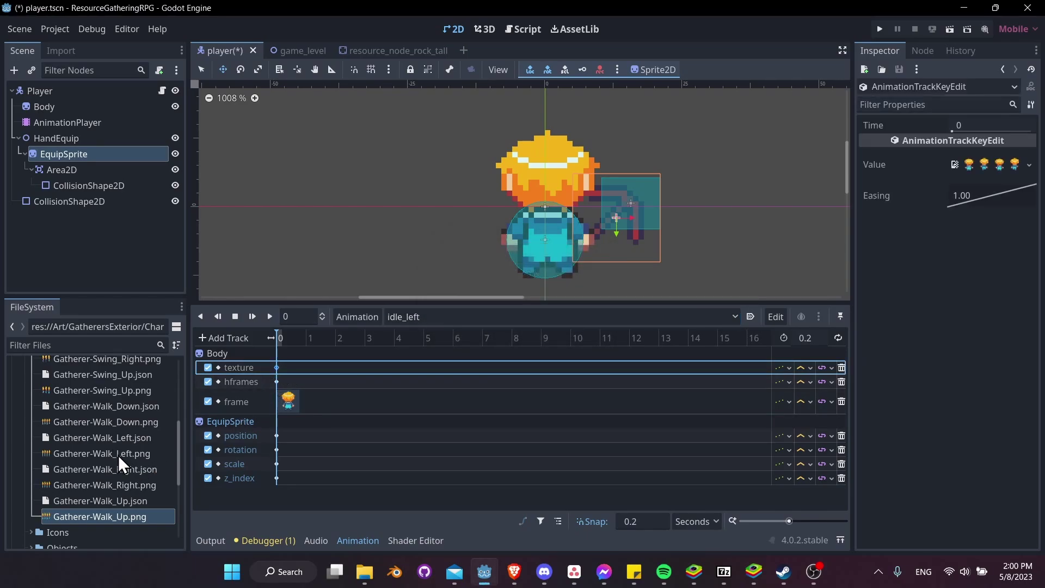
{"action": "left_click_drag", "start_coordinate": [118, 455], "coordinate": [998, 159]}
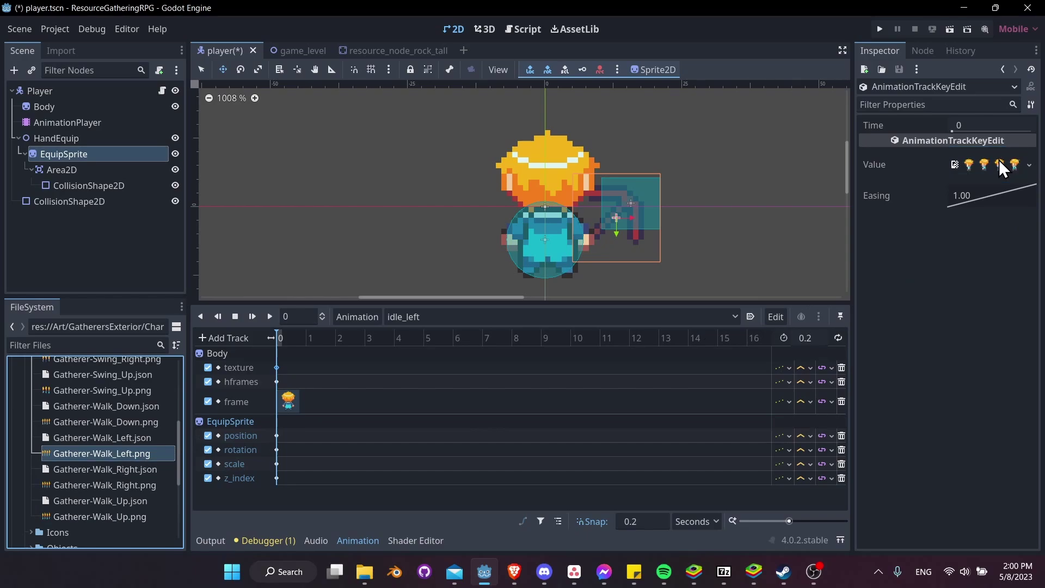
{"action": "left_click", "coordinate": [285, 340]}
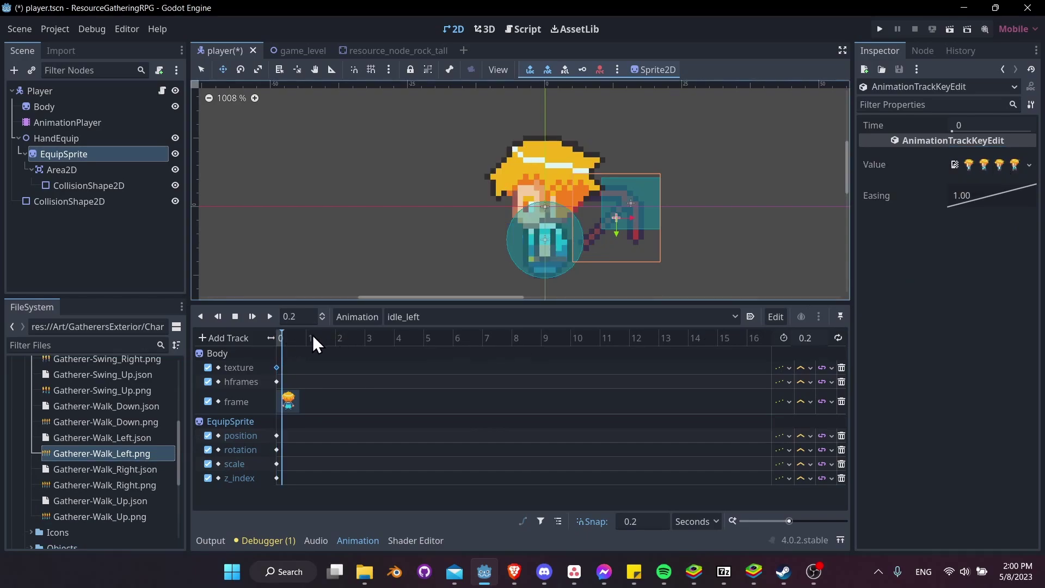
{"action": "left_click", "coordinate": [279, 338]}
- Mirror EquipSprite in idle_left by setting its scale key's x value to -1, and refresh the preview at time 0
{"action": "scroll", "coordinate": [634, 205], "scroll_direction": "up", "scroll_amount": 5}
{"action": "middle_click_drag", "start_coordinate": [602, 242], "coordinate": [627, 214]}
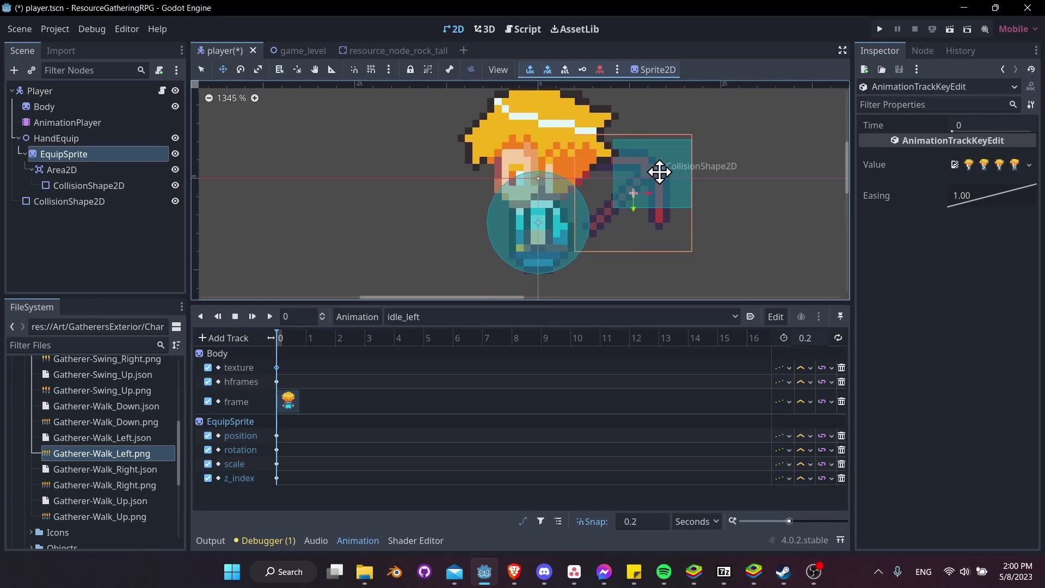
{"action": "left_click", "coordinate": [276, 464]}
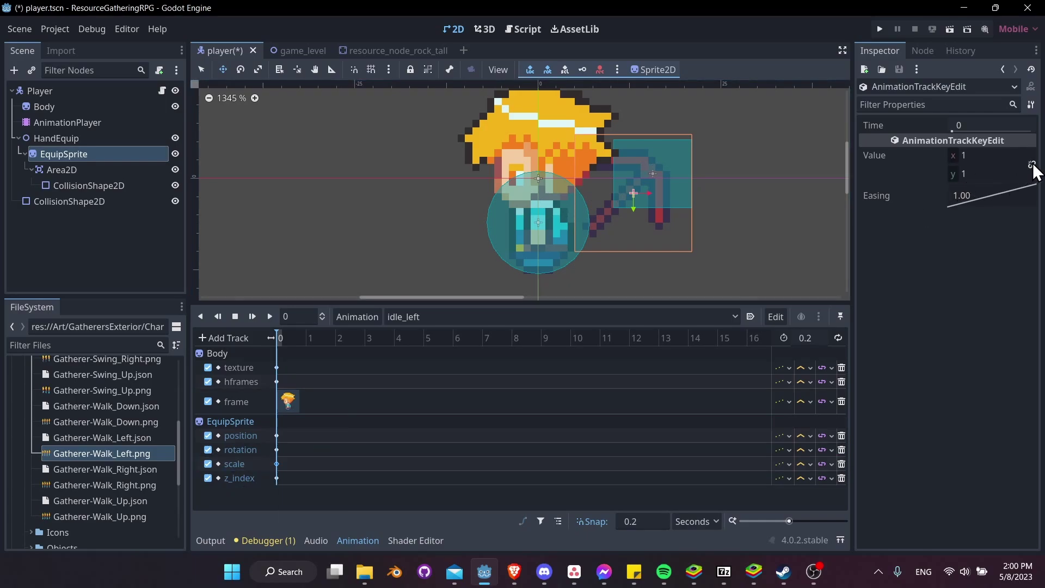
{"action": "left_click", "coordinate": [984, 148]}
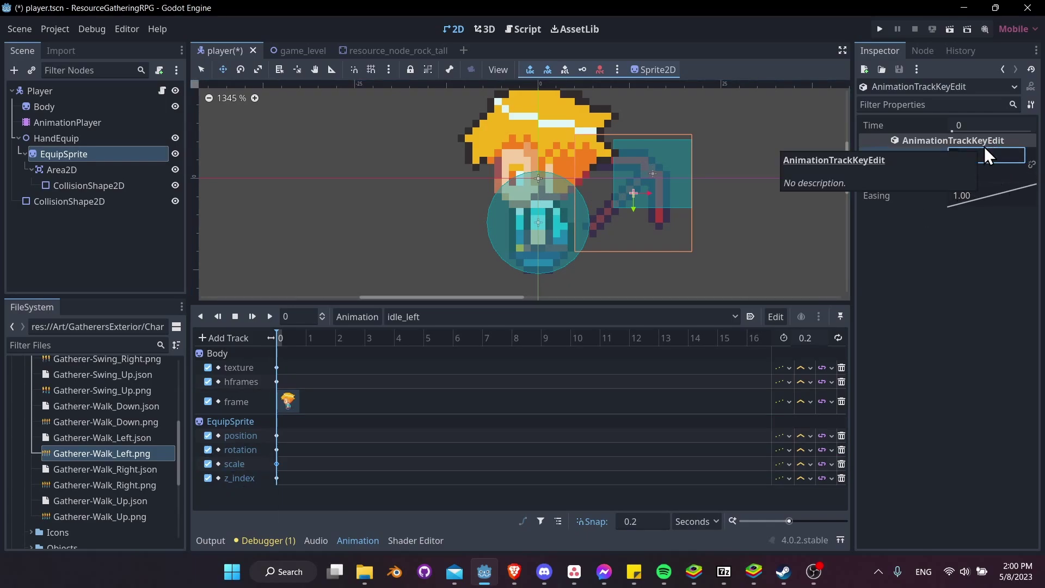
{"action": "type", "text": "-1"}
{"action": "key", "text": "Return"}
{"action": "left_click_drag", "start_coordinate": [789, 521], "coordinate": [799, 524]}
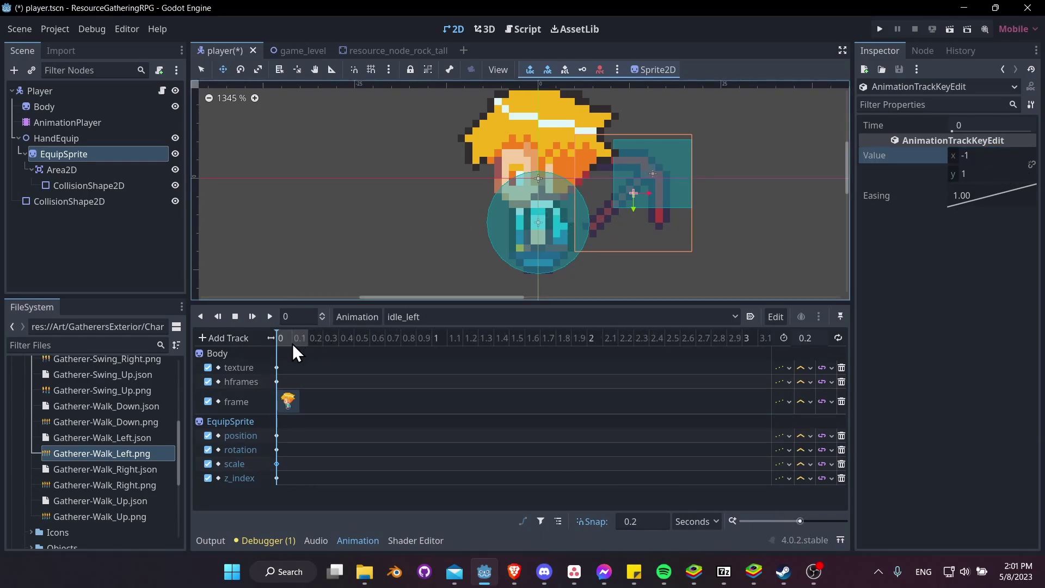
{"action": "left_click_drag", "start_coordinate": [289, 341], "coordinate": [266, 338]}
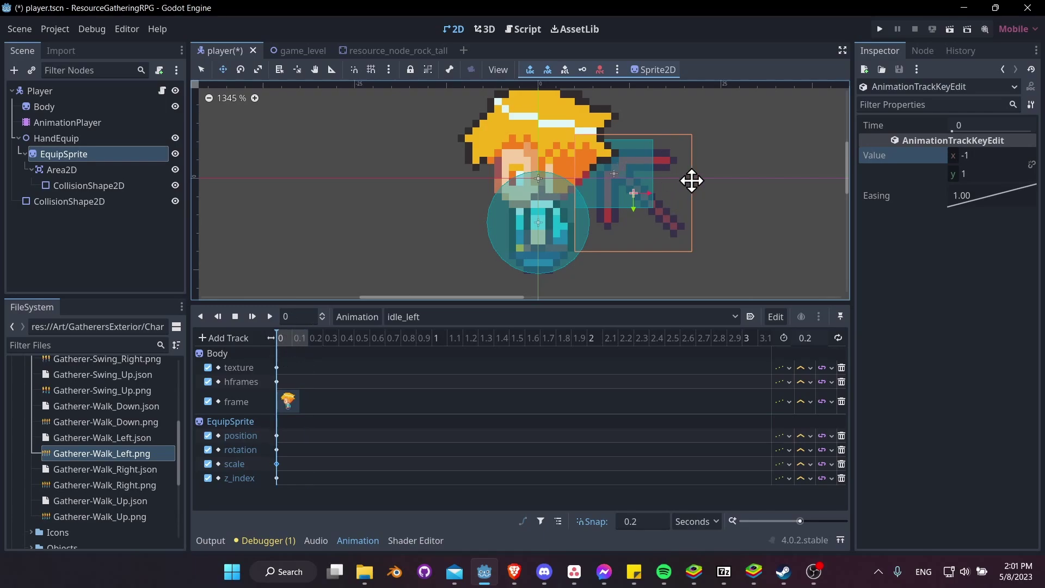
- Move EquipSprite to the character's facing side at x -7, y 3 px in idle_left, check its z_index key, and save the scene
{"action": "left_click_drag", "start_coordinate": [648, 195], "coordinate": [485, 208]}
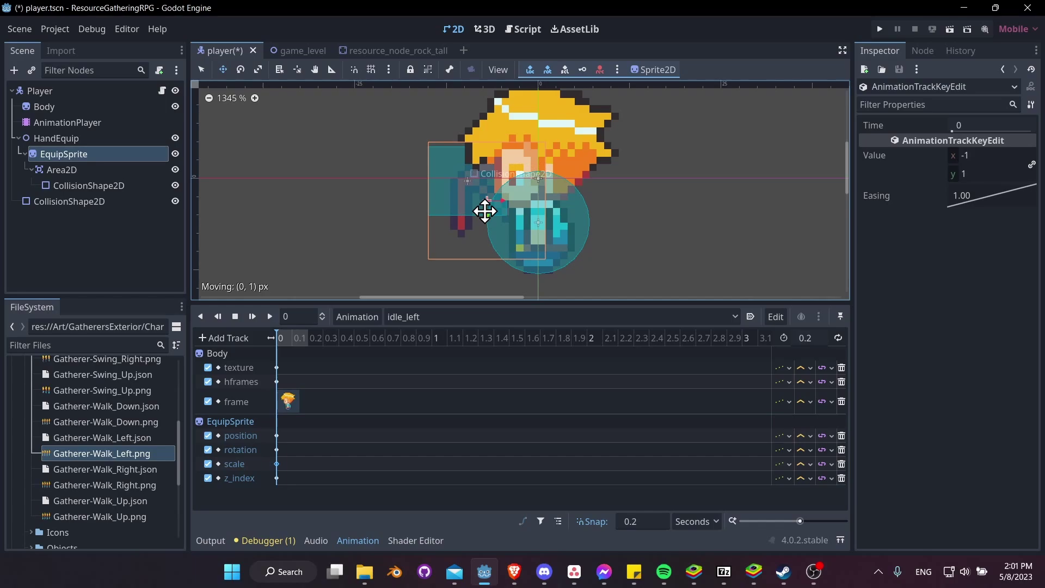
{"action": "left_click_drag", "start_coordinate": [485, 211], "coordinate": [485, 211]}
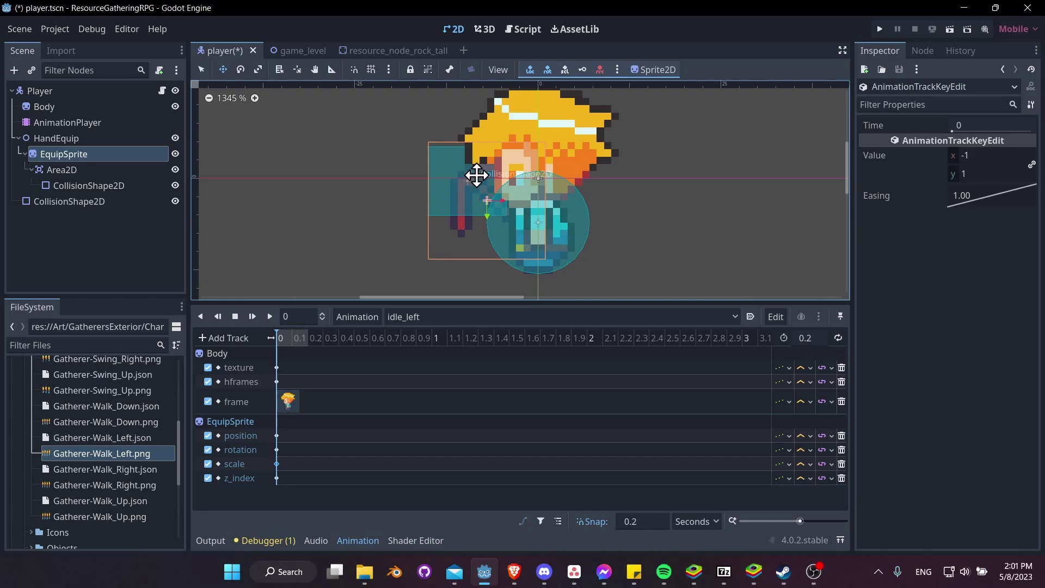
{"action": "scroll", "coordinate": [531, 210], "scroll_direction": "down", "scroll_amount": 1}
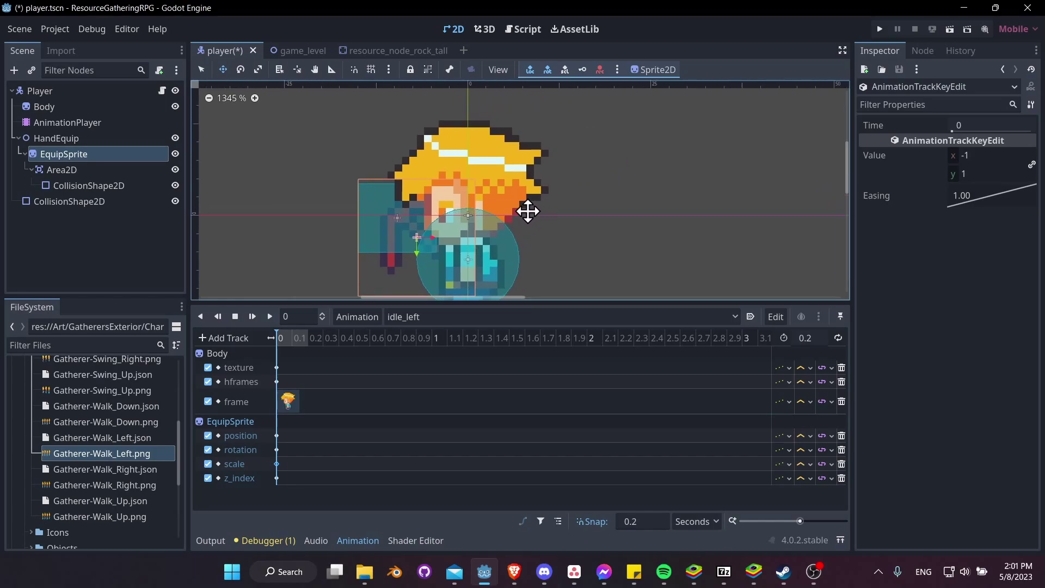
{"action": "middle_click_drag", "start_coordinate": [496, 230], "coordinate": [563, 179]}
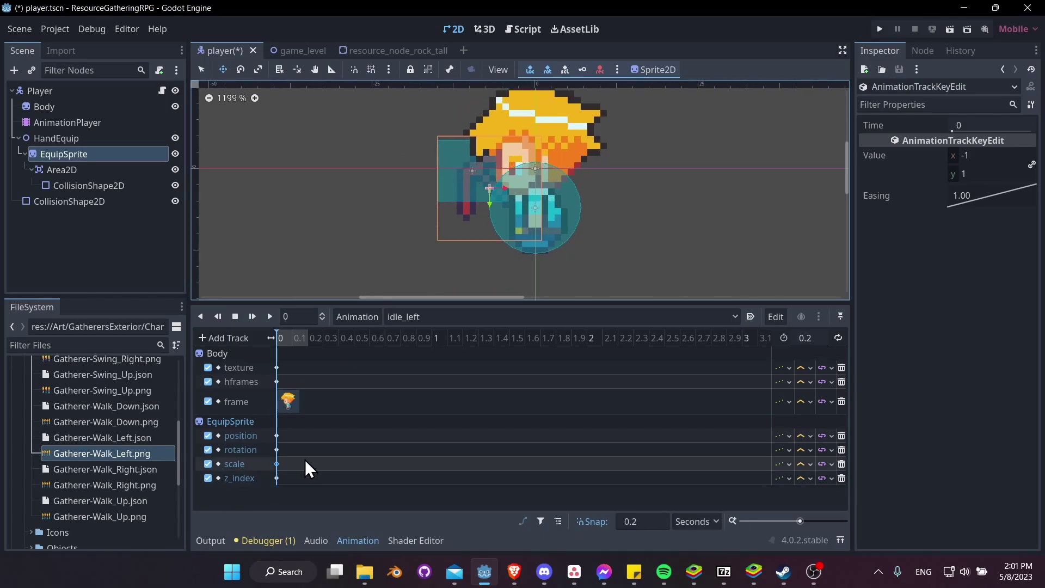
{"action": "left_click", "coordinate": [271, 479]}
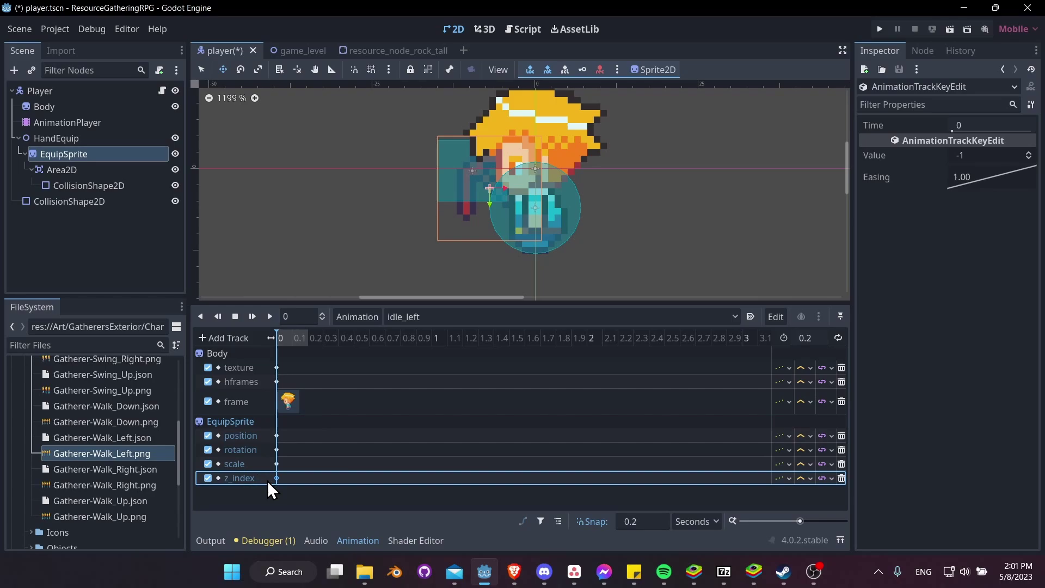
{"action": "left_click", "coordinate": [282, 466]}
{"action": "key", "text": "ctrl+s"}
- Duplicate idle_left as idle_right and set its Body texture key to Gatherer-Walk_Right.png
{"action": "left_click", "coordinate": [357, 323]}
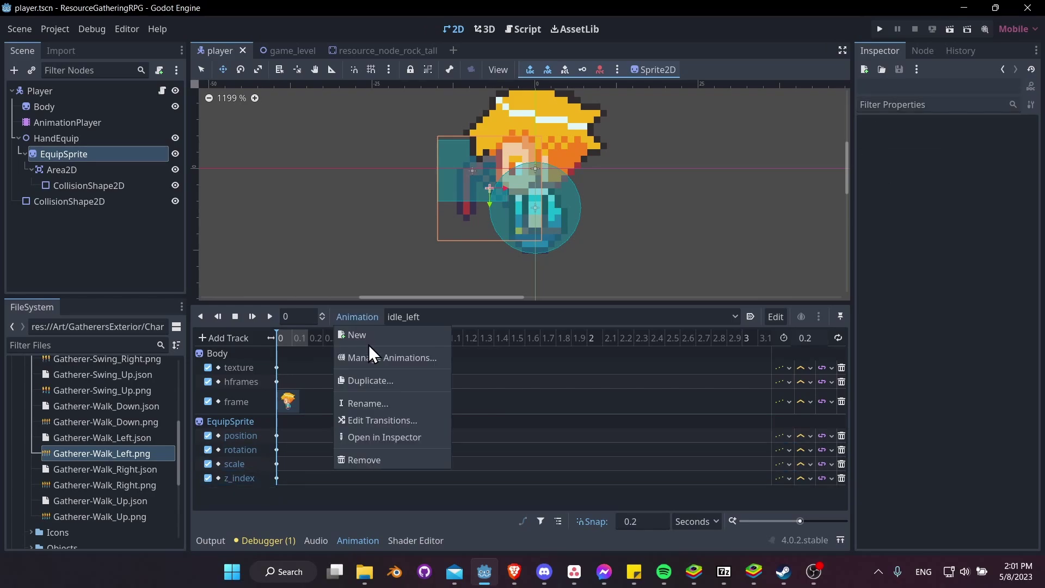
{"action": "left_click", "coordinate": [379, 380]}
{"action": "type", "text": "idle_right"}
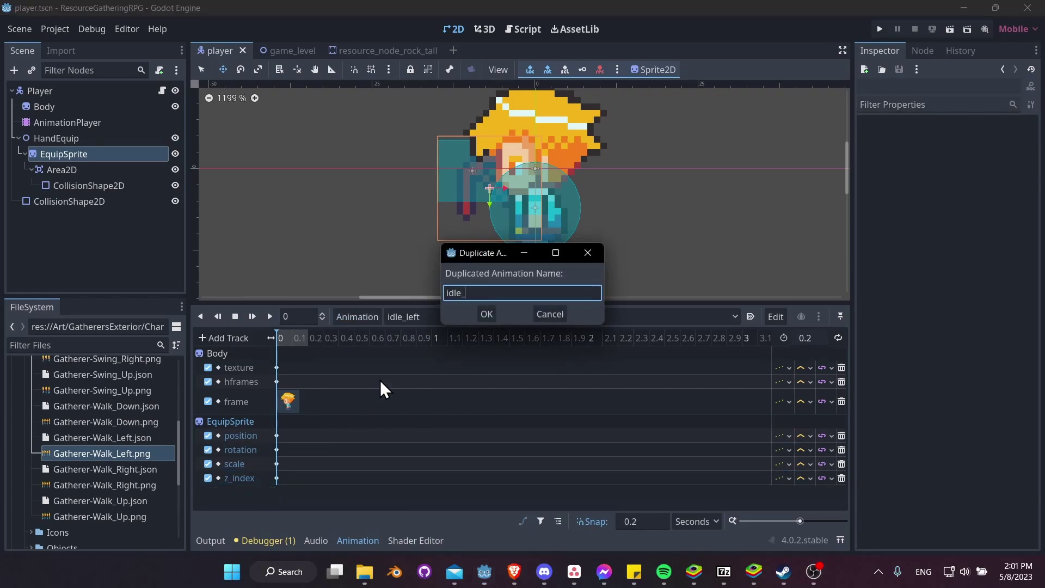
{"action": "key", "text": "Return"}
{"action": "left_click", "coordinate": [278, 367]}
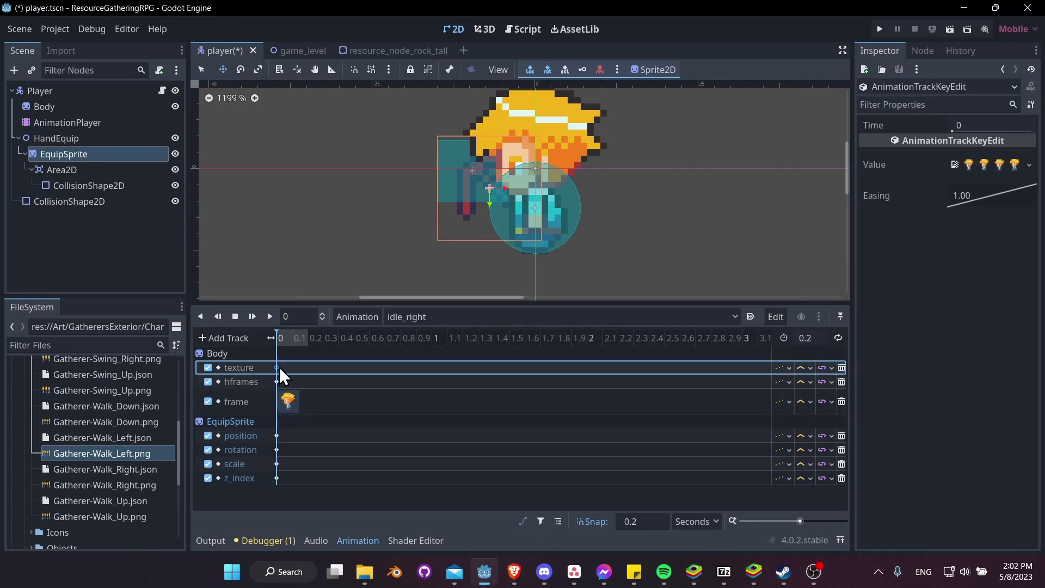
{"action": "left_click_drag", "start_coordinate": [128, 485], "coordinate": [1006, 164]}
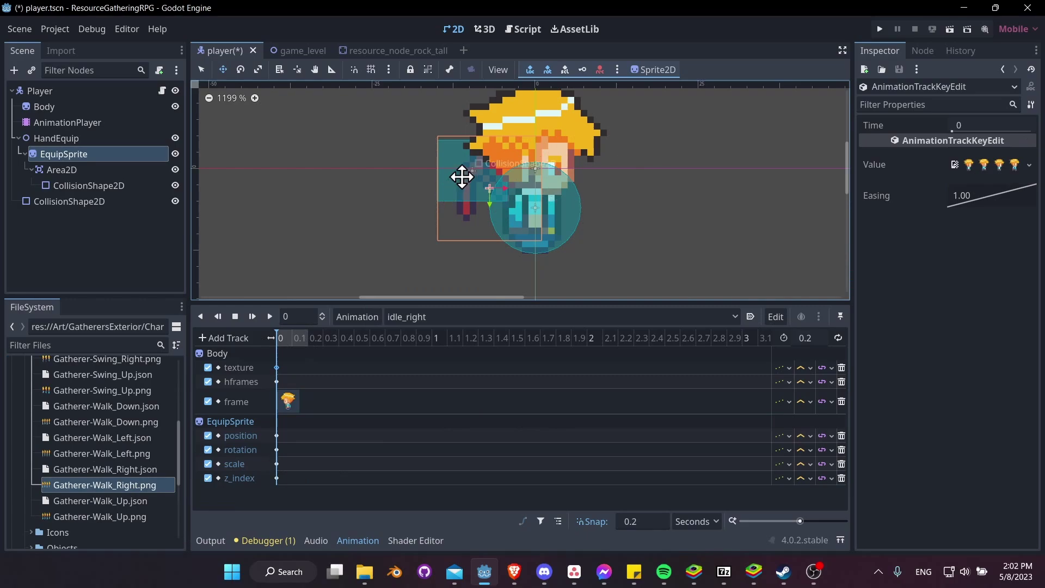
- Set EquipSprite's x scale to 1 in idle_right
{"action": "left_click", "coordinate": [101, 155]}
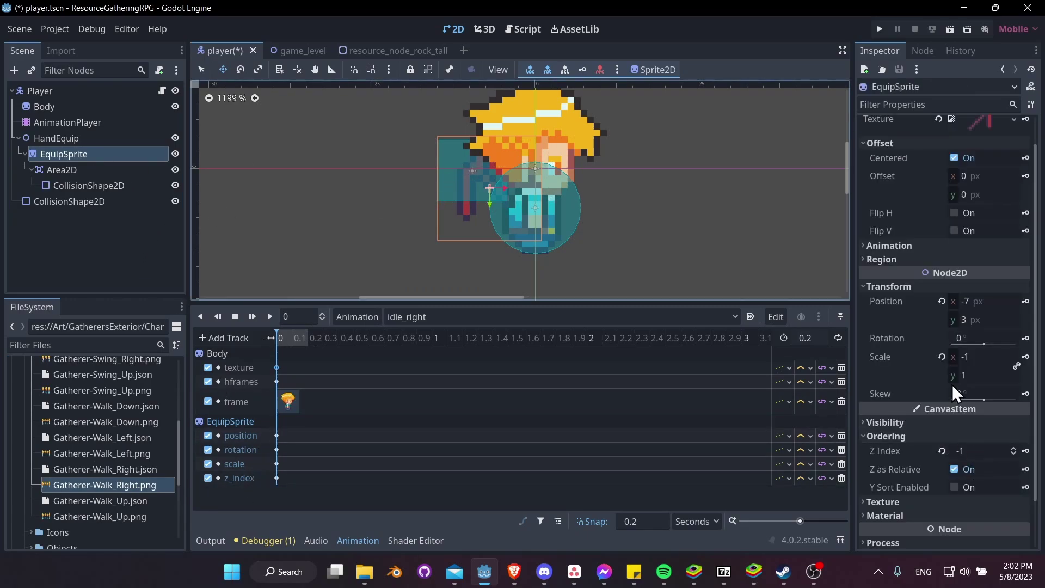
{"action": "left_click", "coordinate": [995, 355]}
{"action": "type", "text": "1"}
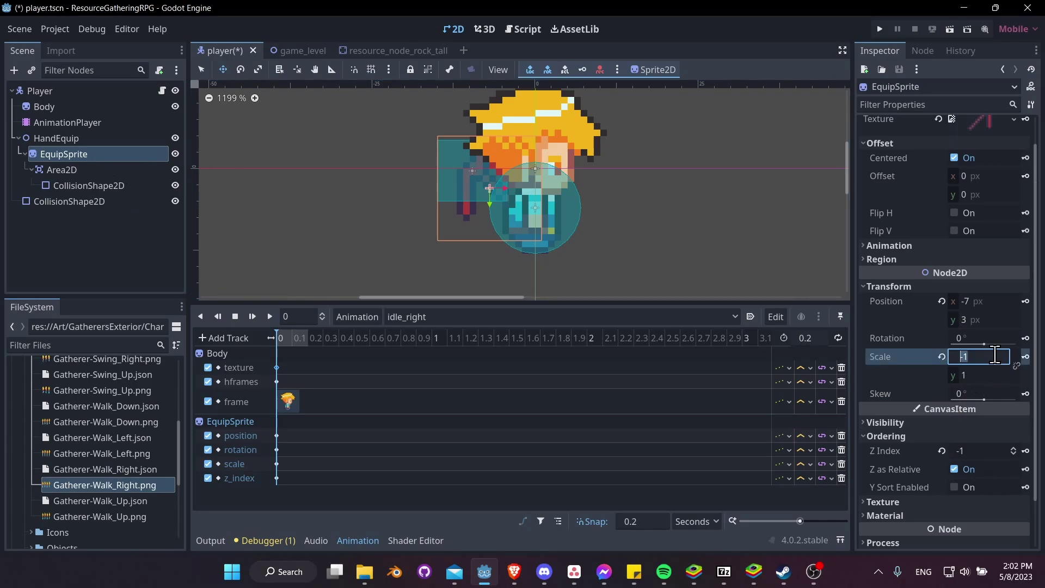
{"action": "key", "text": "Return"}
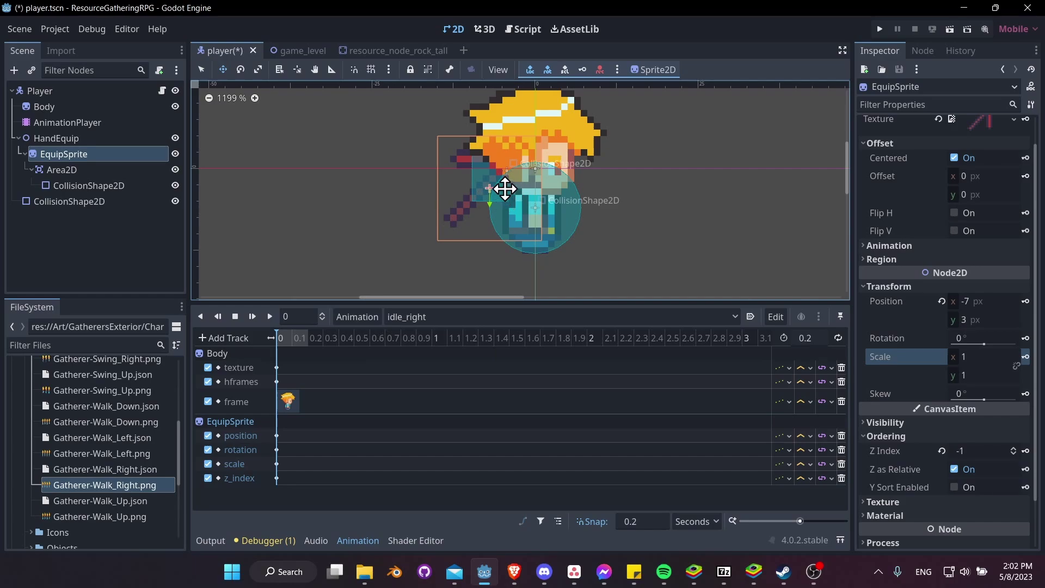
- Move EquipSprite to the character's facing side at x 7, y 3 px in idle_right and reset its Z Index to 0
{"action": "left_click_drag", "start_coordinate": [504, 191], "coordinate": [601, 198]}
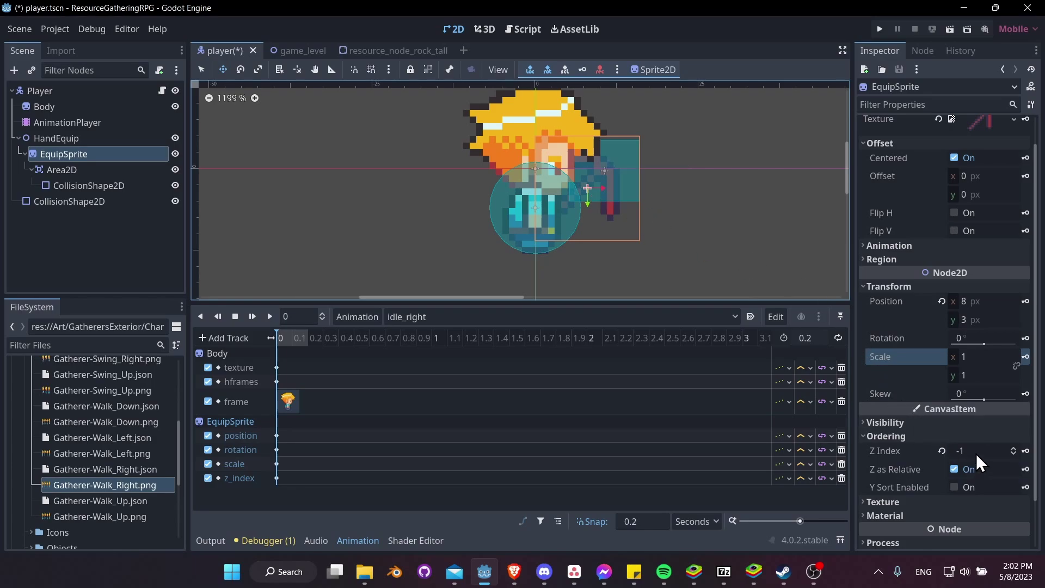
{"action": "left_click", "coordinate": [939, 451]}
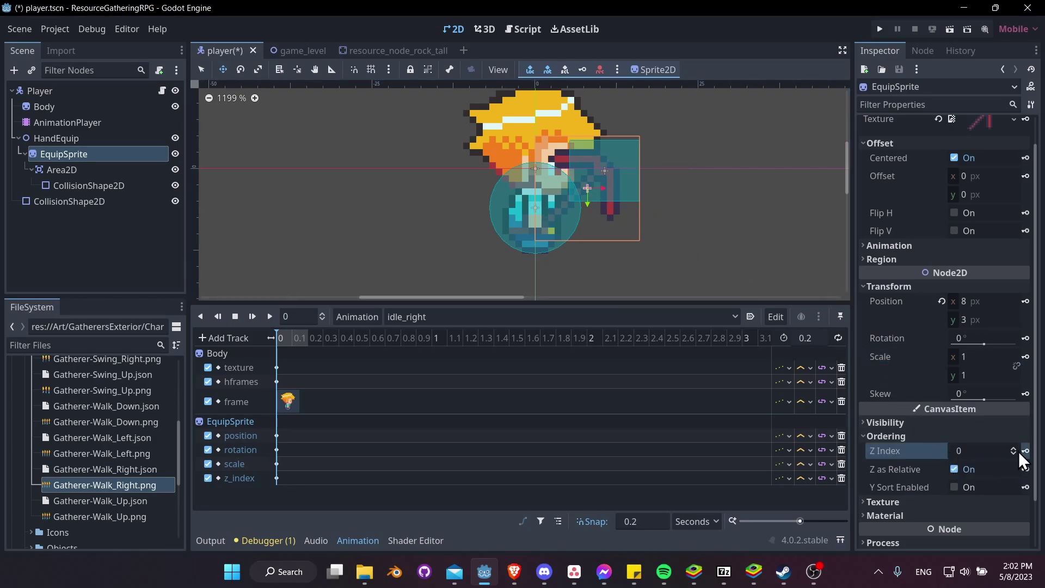
{"action": "left_click_drag", "start_coordinate": [602, 194], "coordinate": [595, 192]}
- Rotate EquipSprite to 30° and lower it to x 7, y 7 px in idle_right
{"action": "scroll", "coordinate": [629, 244], "scroll_direction": "down", "scroll_amount": 1}
{"action": "scroll", "coordinate": [630, 245], "scroll_direction": "up", "scroll_amount": 1}
{"action": "middle_click_drag", "start_coordinate": [630, 245], "coordinate": [562, 86]}
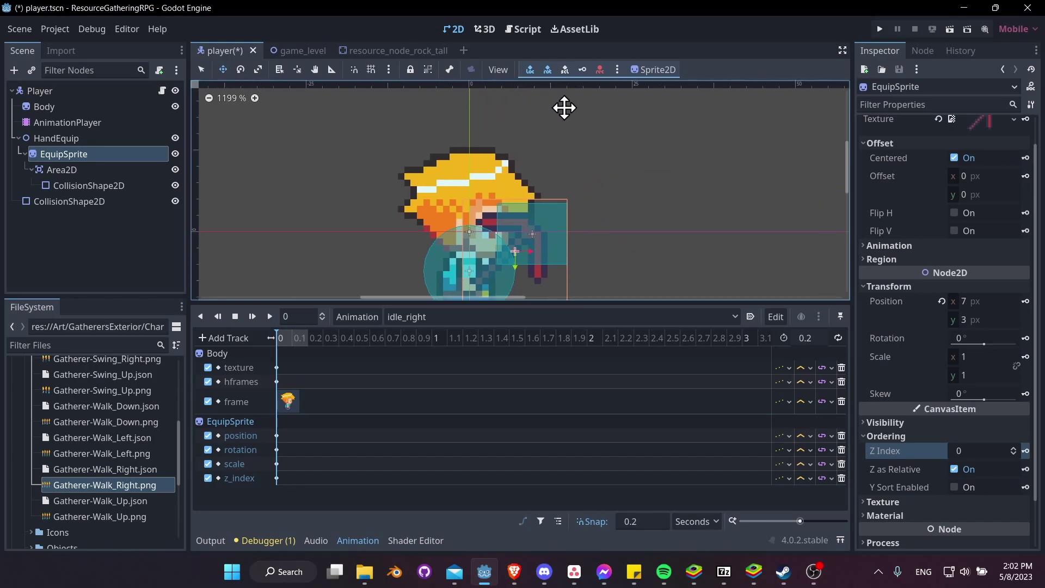
{"action": "middle_click_drag", "start_coordinate": [572, 214], "coordinate": [560, 121]}
{"action": "scroll", "coordinate": [560, 125], "scroll_direction": "down", "scroll_amount": 3}
{"action": "middle_click_drag", "start_coordinate": [513, 172], "coordinate": [532, 224]}
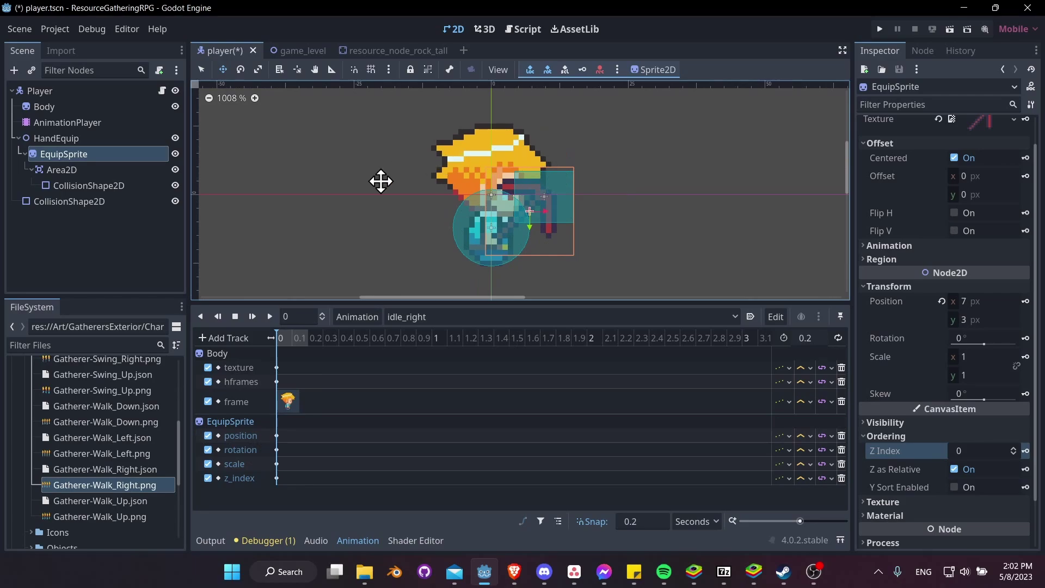
{"action": "scroll", "coordinate": [626, 227], "scroll_direction": "down", "scroll_amount": 1}
{"action": "middle_click_drag", "start_coordinate": [625, 226], "coordinate": [655, 219]}
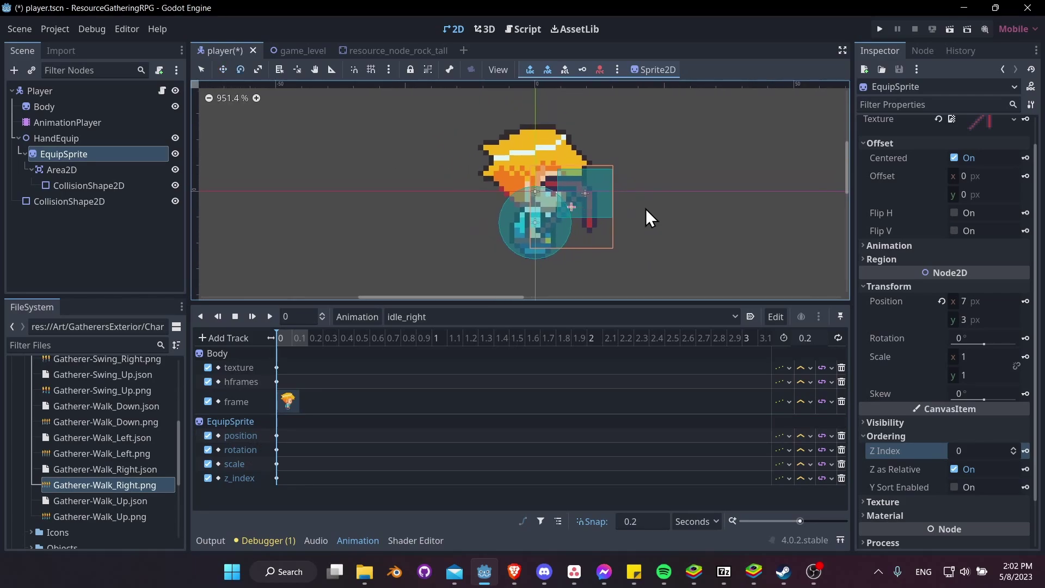
{"action": "mouse_move", "coordinate": [609, 172]}
{"action": "left_mouse_down"}
{"action": "mouse_move", "coordinate": [621, 198]}
{"action": "mouse_move", "coordinate": [621, 178]}
{"action": "left_mouse_up"}
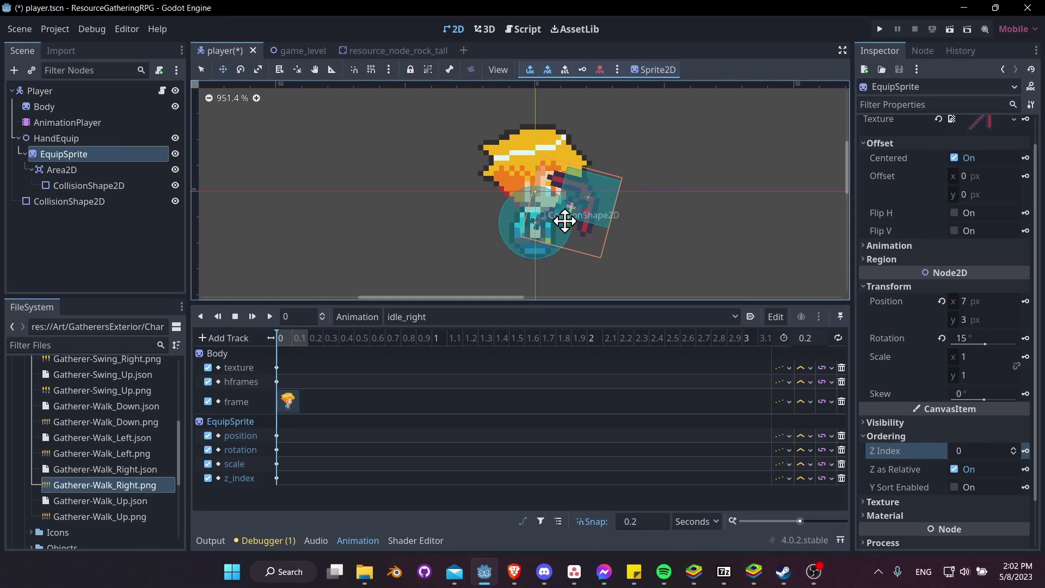
{"action": "left_click_drag", "start_coordinate": [565, 220], "coordinate": [564, 232]}
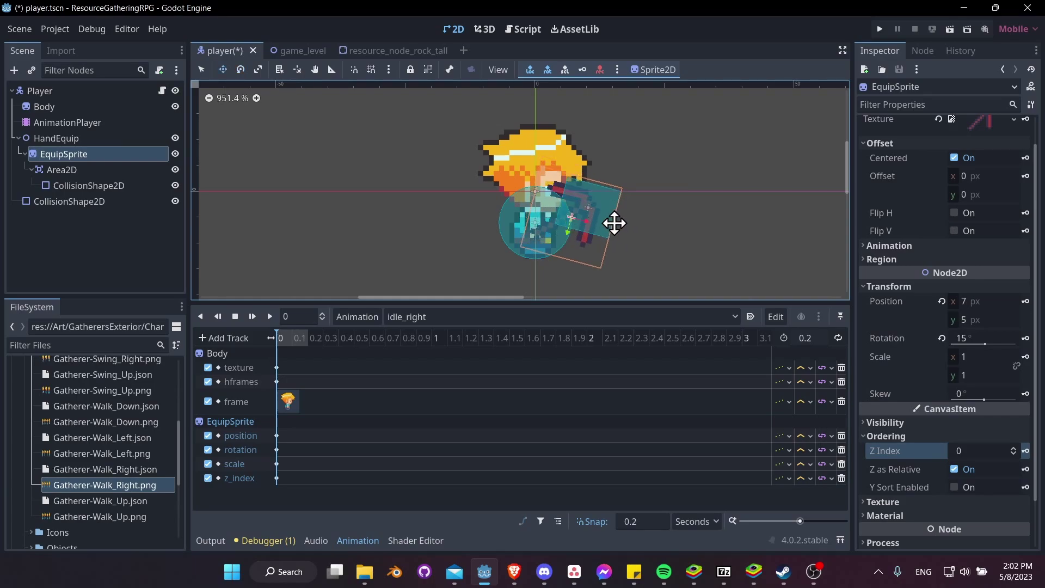
{"action": "middle_click_drag", "start_coordinate": [619, 225], "coordinate": [674, 208]}
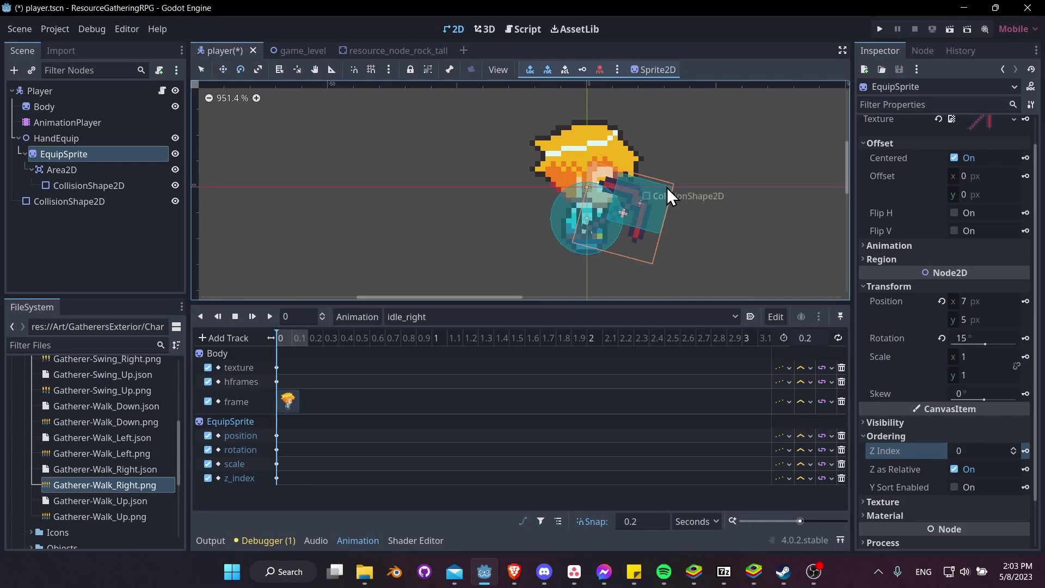
{"action": "left_click_drag", "start_coordinate": [667, 187], "coordinate": [672, 201]}
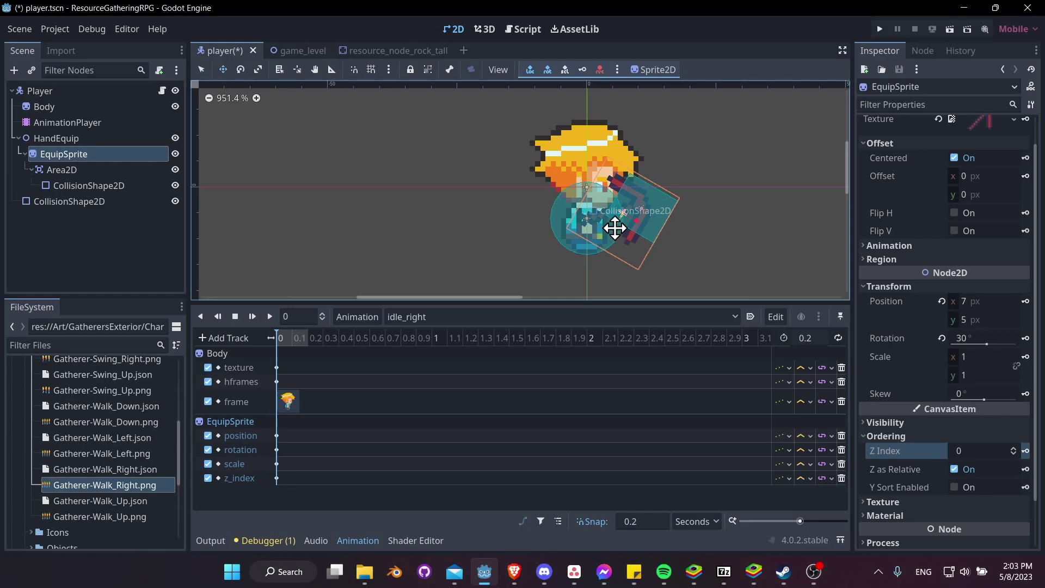
{"action": "left_click_drag", "start_coordinate": [615, 229], "coordinate": [614, 236]}
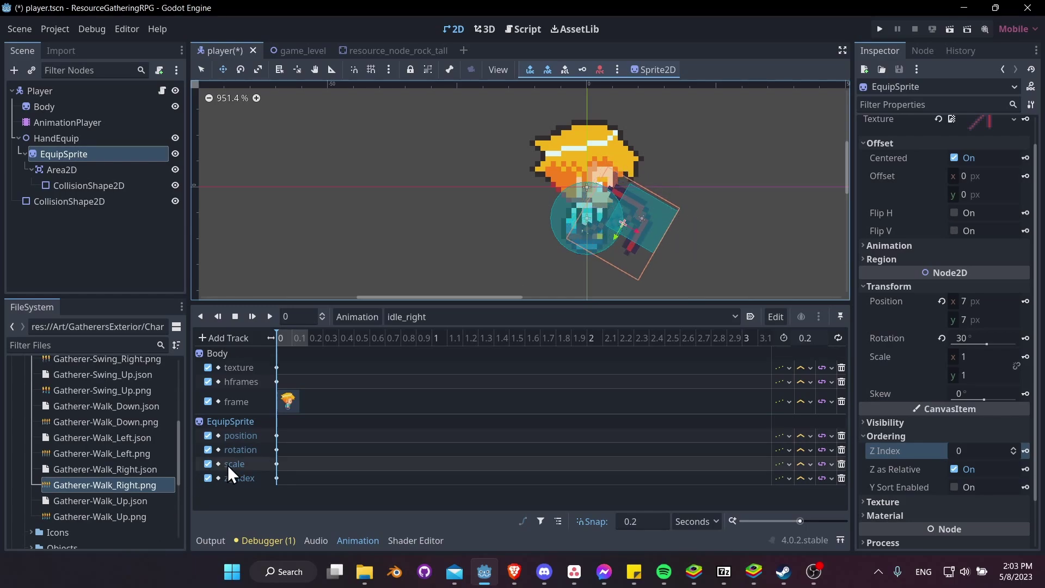
- Check EquipSprite's rotation, scale and position keys in idle_right, and save the scene
{"action": "left_click", "coordinate": [278, 452]}
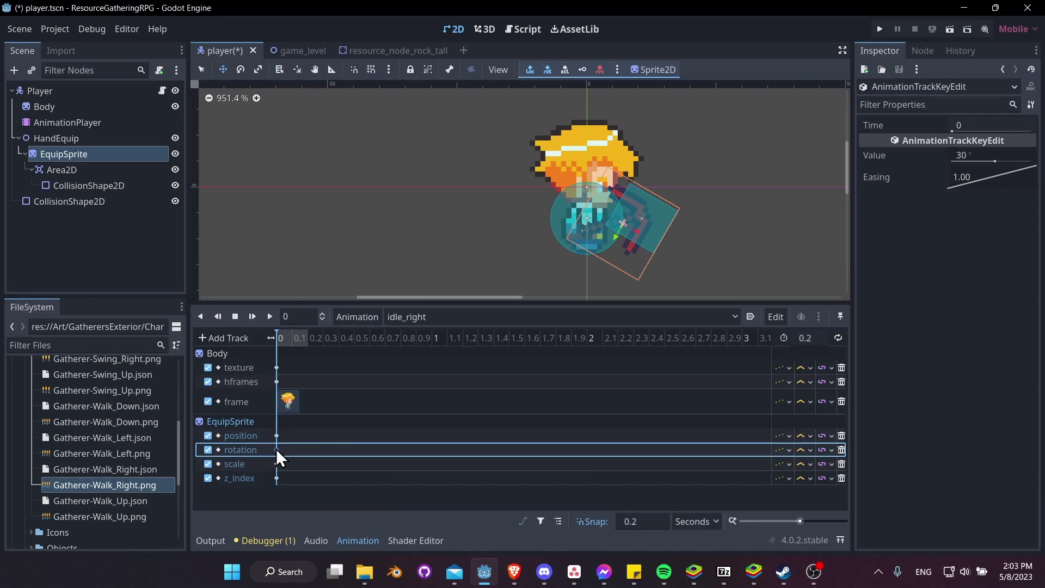
{"action": "left_click", "coordinate": [276, 464]}
{"action": "left_click", "coordinate": [275, 436]}
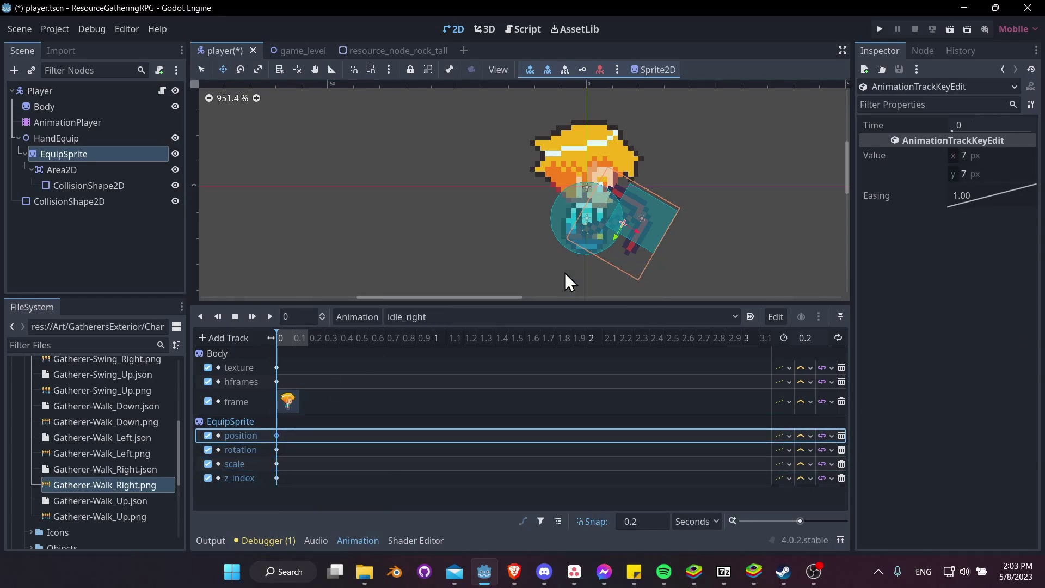
{"action": "key", "text": "ctrl+s"}
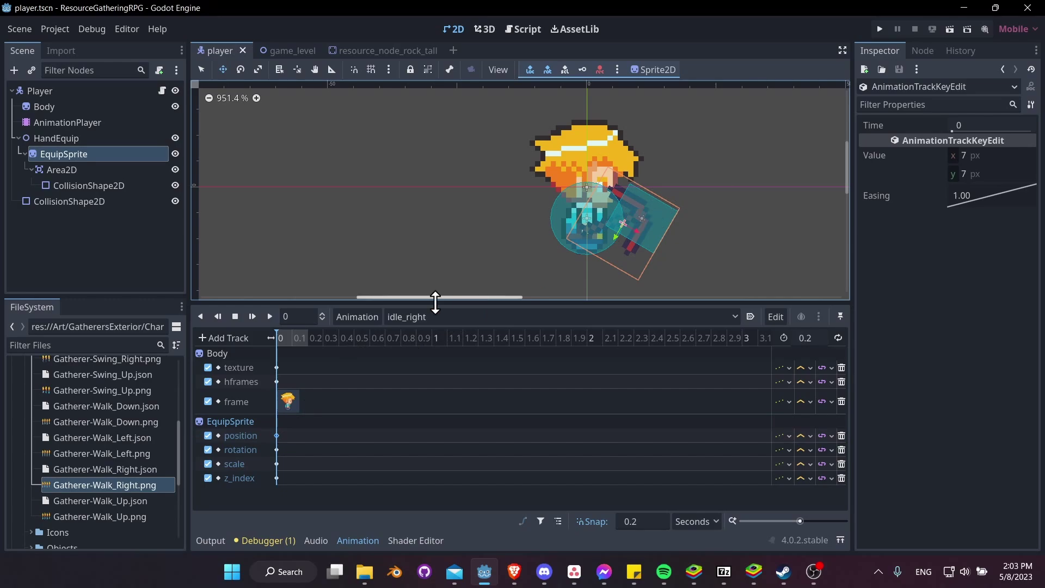
- Switch to the idle_left animation and rotate EquipSprite back to 0°
{"action": "left_click", "coordinate": [411, 318]}
{"action": "left_click", "coordinate": [429, 368]}
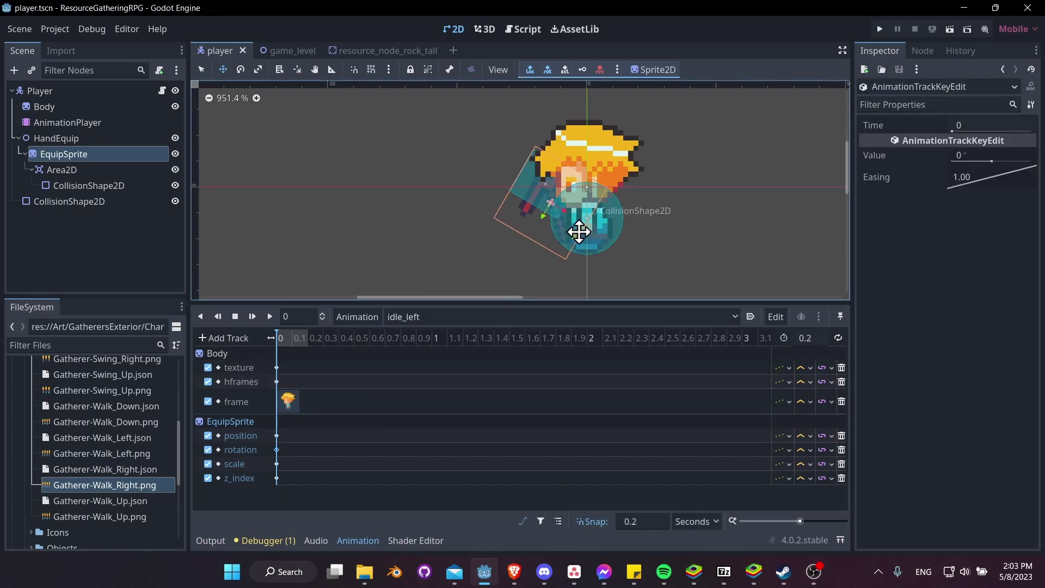
{"action": "key", "text": "e"}
{"action": "left_click_drag", "start_coordinate": [537, 194], "coordinate": [551, 222]}
{"action": "key", "text": "w"}
- Preview idle_right, return to idle_left to check the tool's placement, and save the scene
{"action": "left_click", "coordinate": [401, 321]}
{"action": "left_click", "coordinate": [416, 386]}
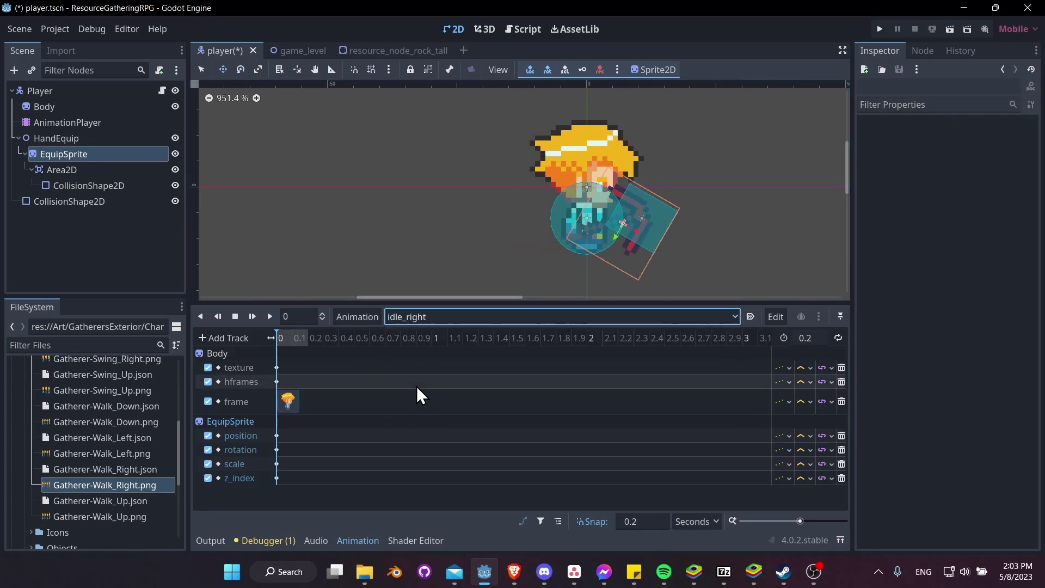
{"action": "left_click", "coordinate": [438, 323]}
{"action": "left_click", "coordinate": [432, 367]}
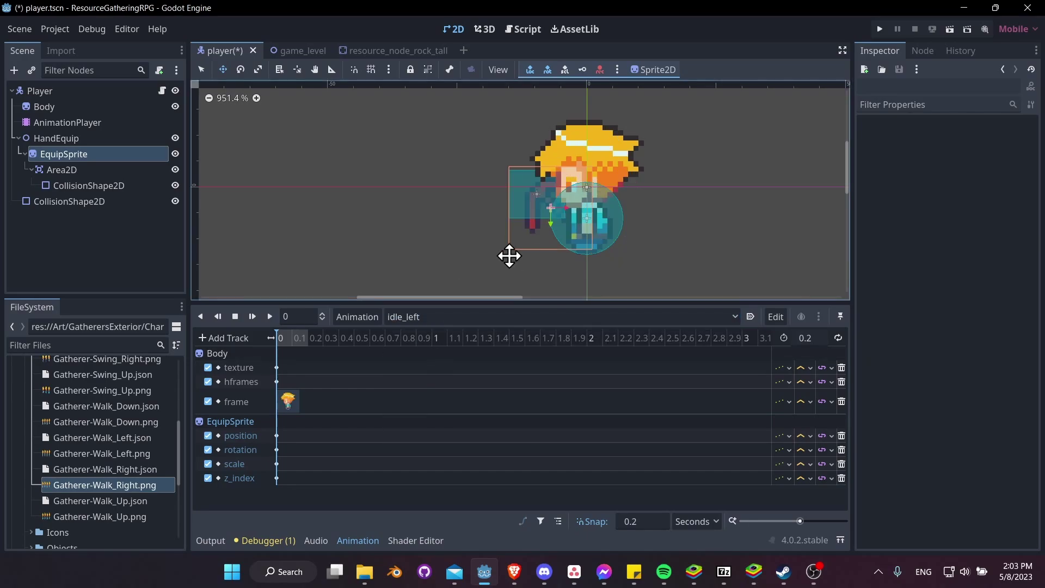
{"action": "mouse_move", "coordinate": [517, 254]}
{"action": "middle_mouse_down"}
{"action": "mouse_move", "coordinate": [380, 273]}
{"action": "mouse_move", "coordinate": [563, 199]}
{"action": "middle_mouse_up"}
{"action": "key", "text": "ctrl+s"}
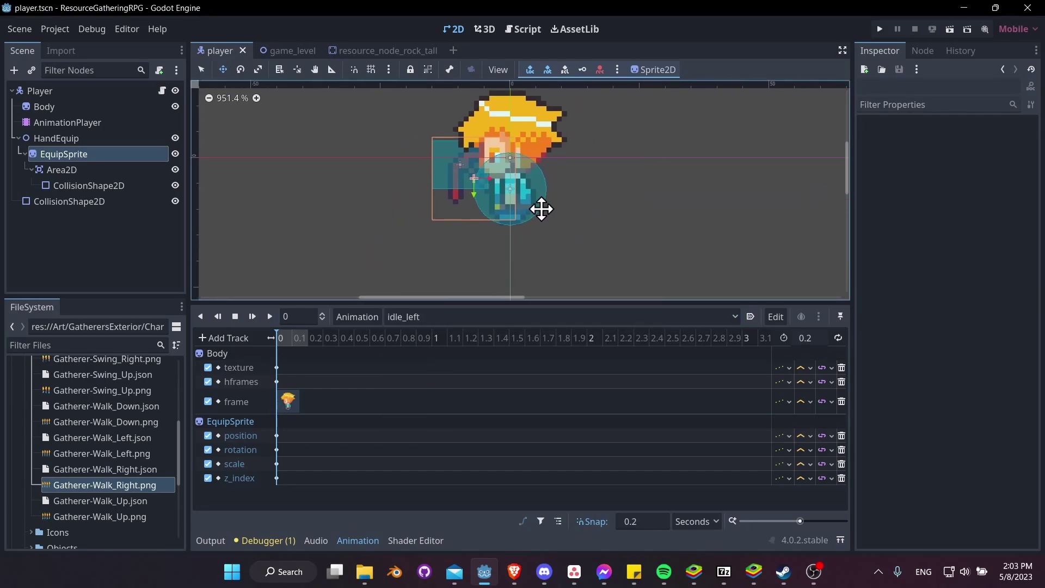